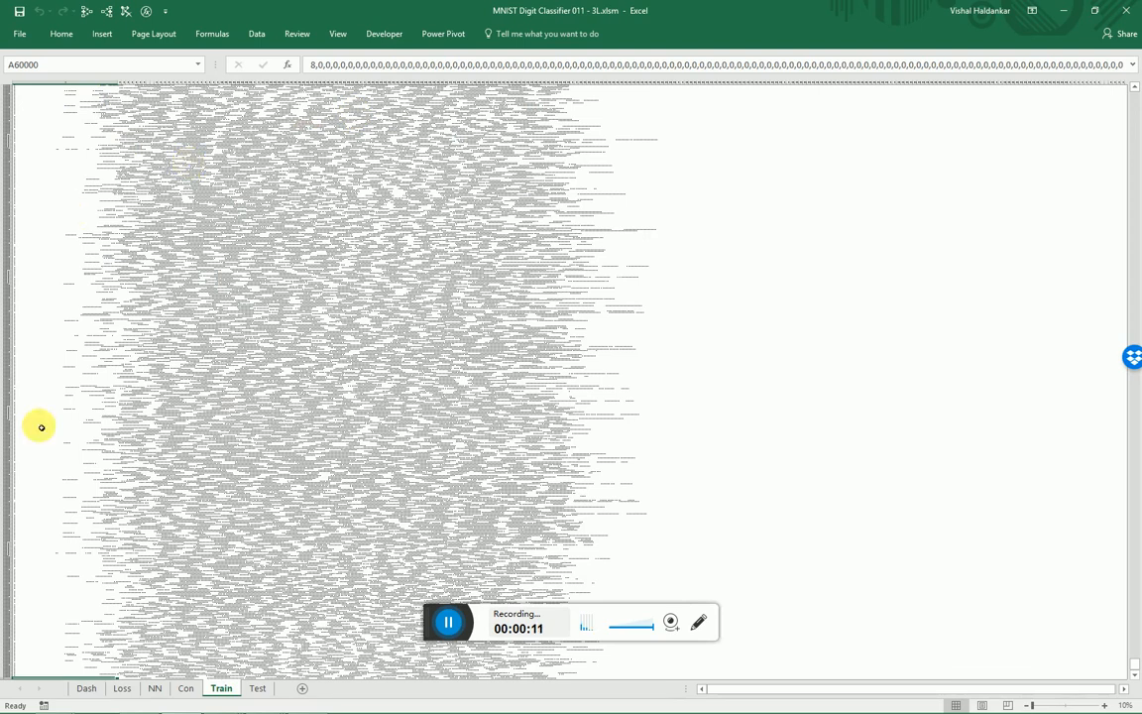
# Look over the Test data sheet and the parameter, gradient and momentum blocks of the NN sheet
pyautogui.click(256, 687)
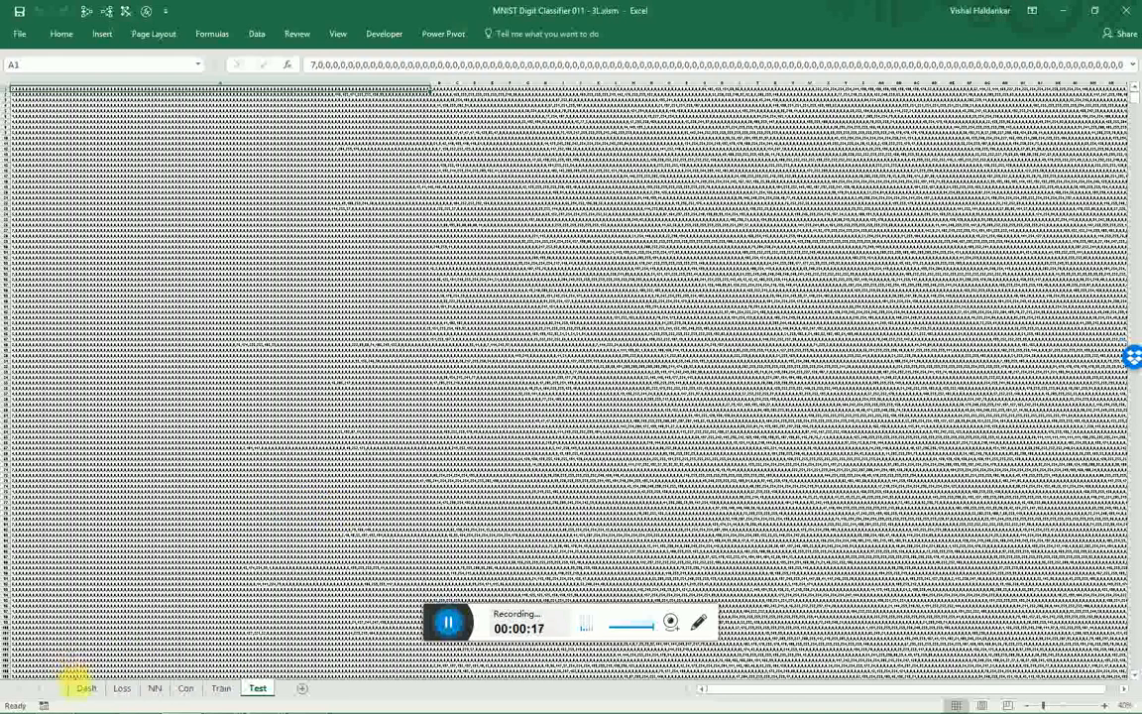
pyautogui.click(157, 688)
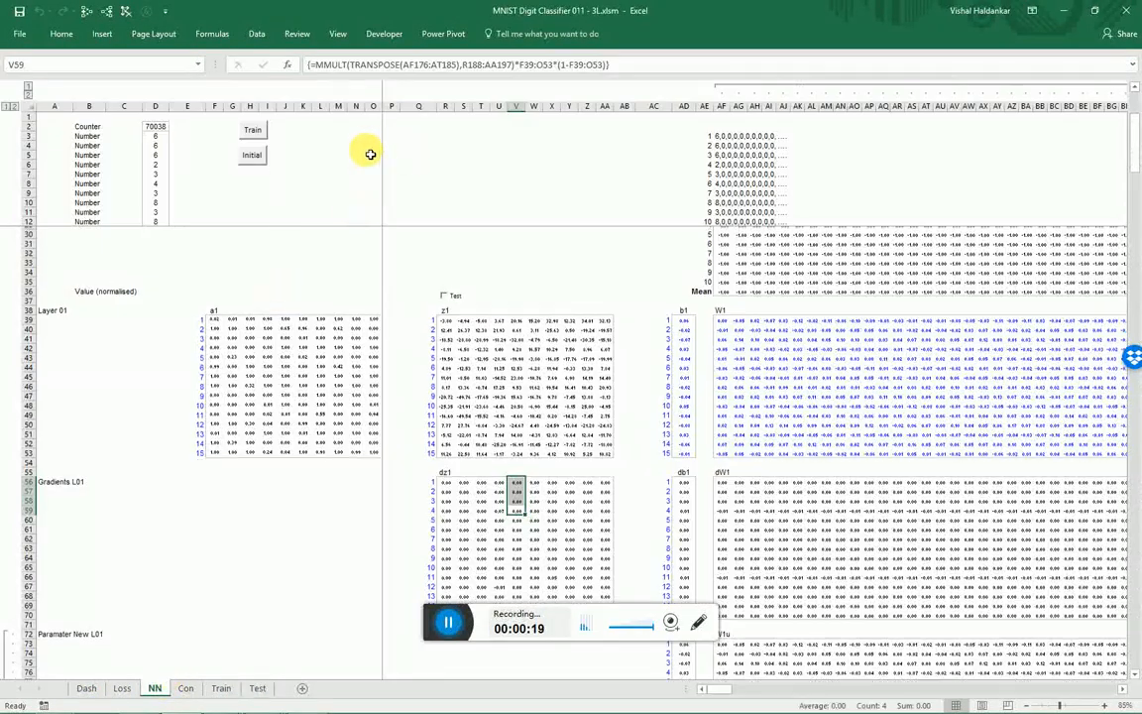
pyautogui.scroll(-10, 365, 205)
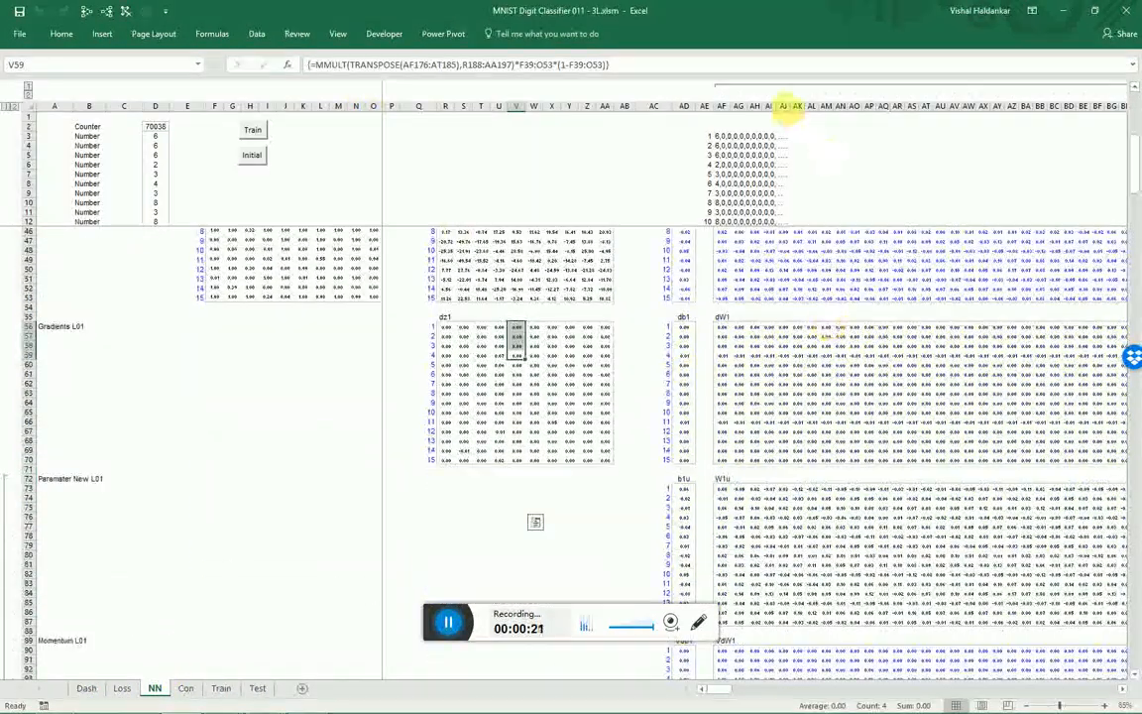
pyautogui.scroll(5, 730, 295)
pyautogui.scroll(1, 730, 295)
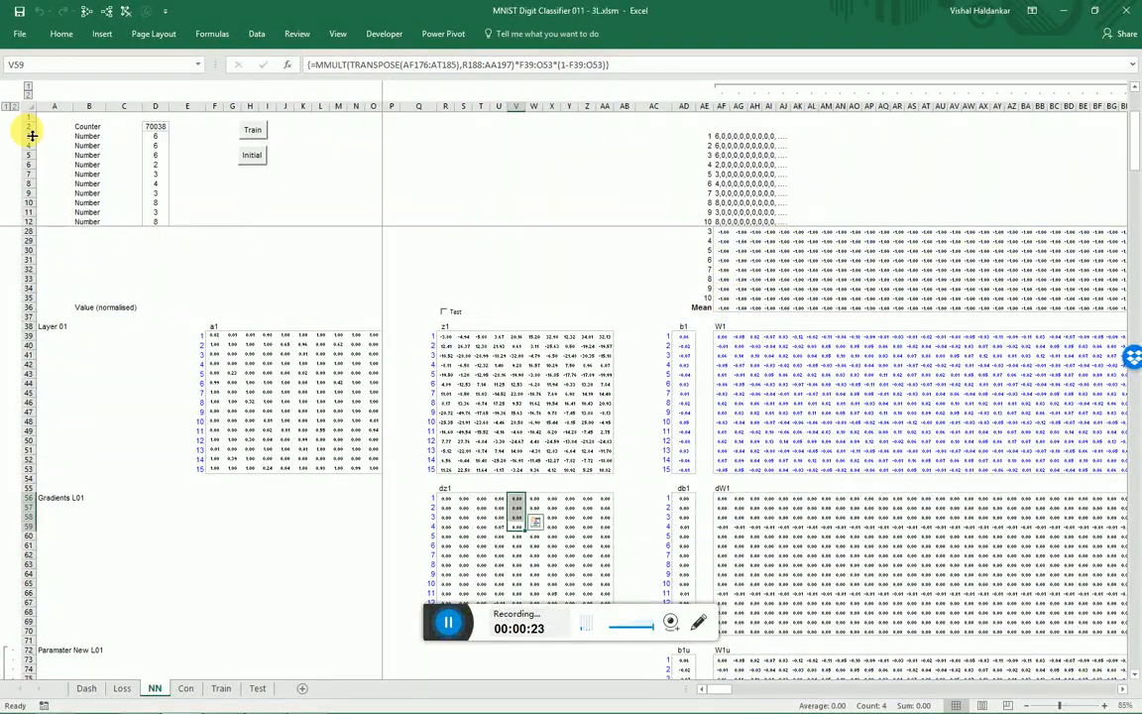
pyautogui.scroll(-3, 34, 126)
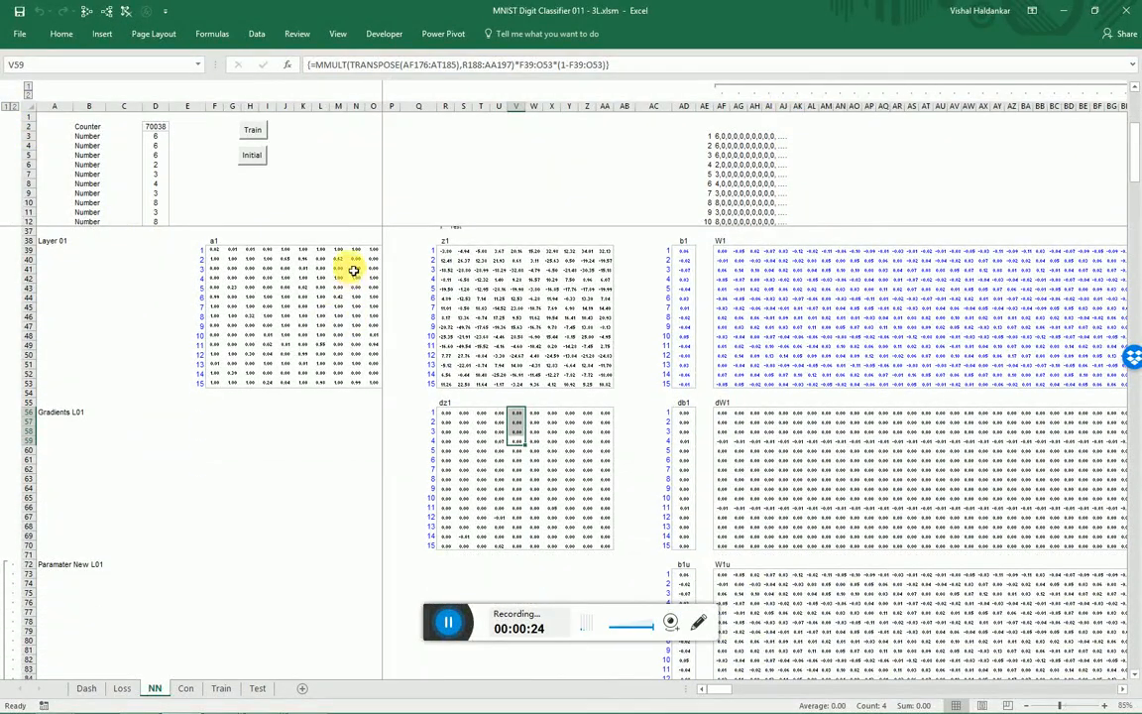
pyautogui.scroll(-6, 324, 212)
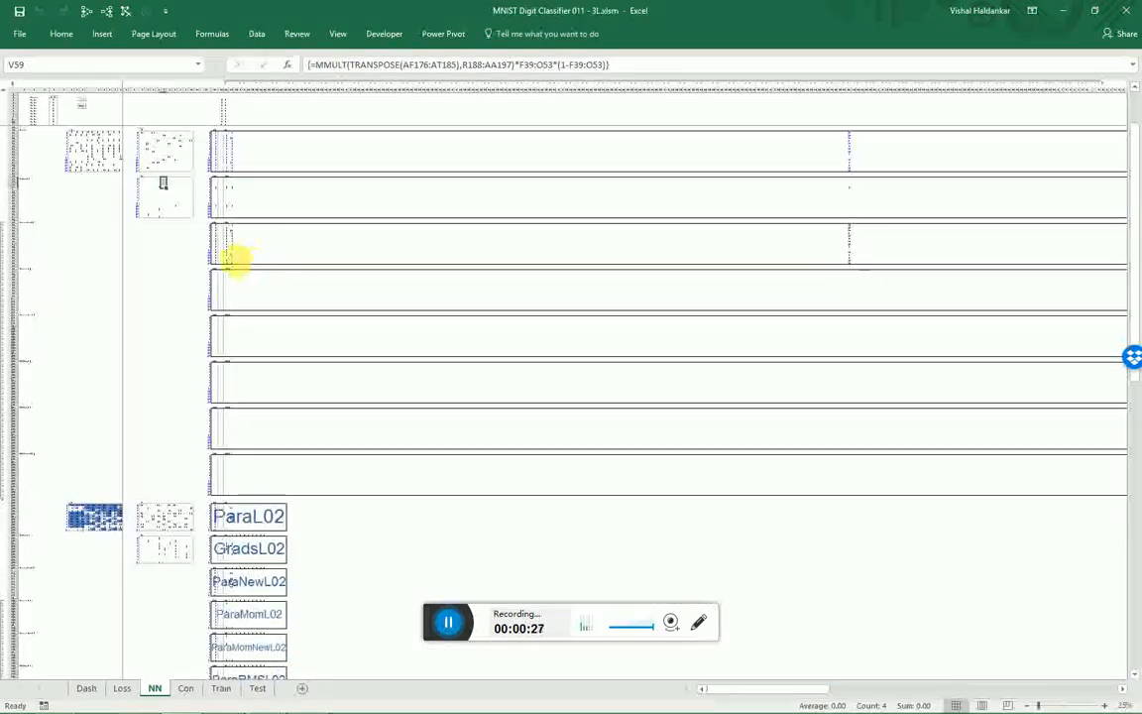
pyautogui.scroll(-1, 235, 260)
pyautogui.scroll(1, 212, 175)
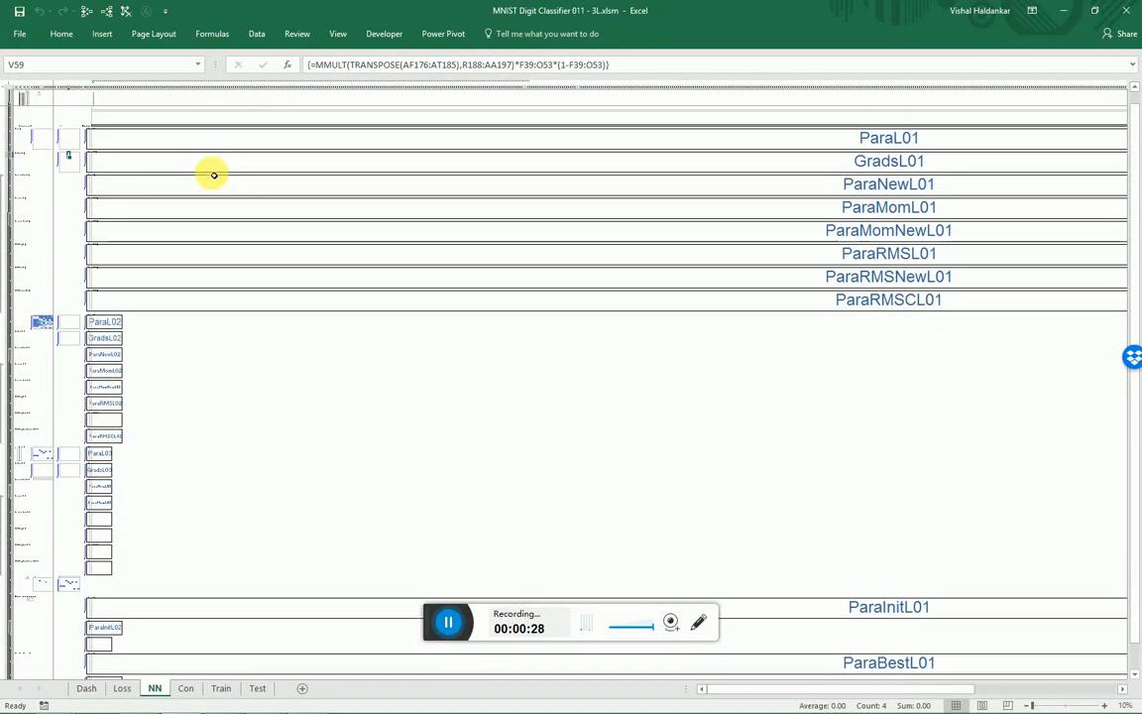
pyautogui.scroll(1, 210, 167)
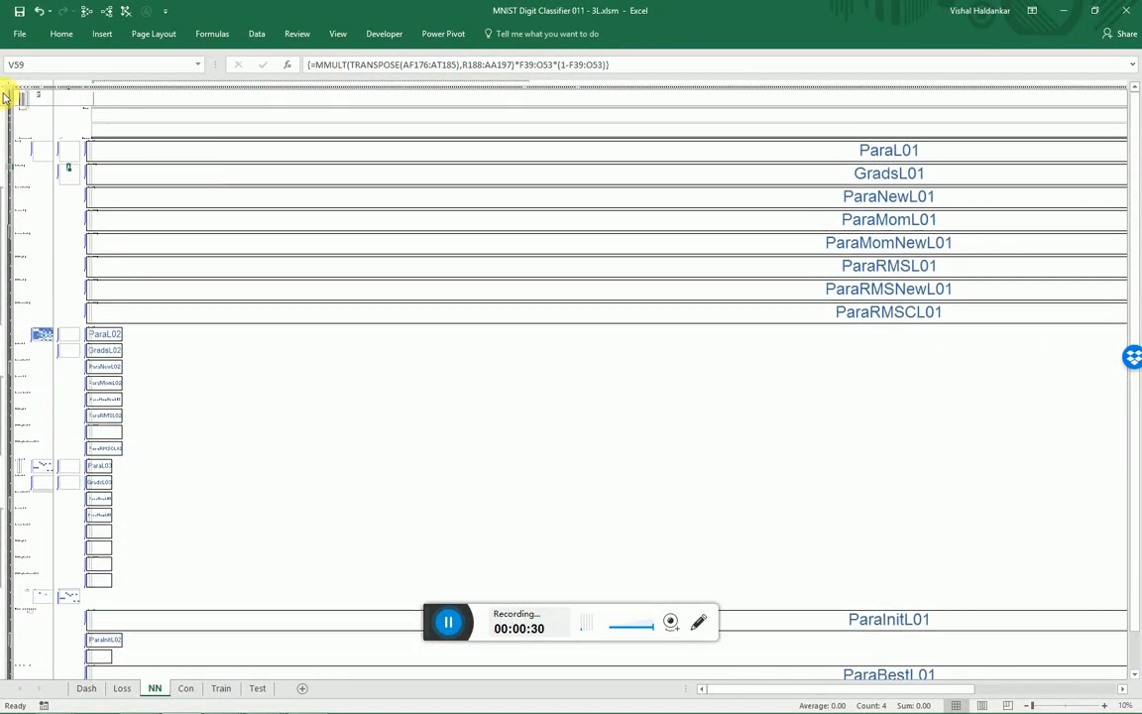
pyautogui.scroll(2, 4, 95)
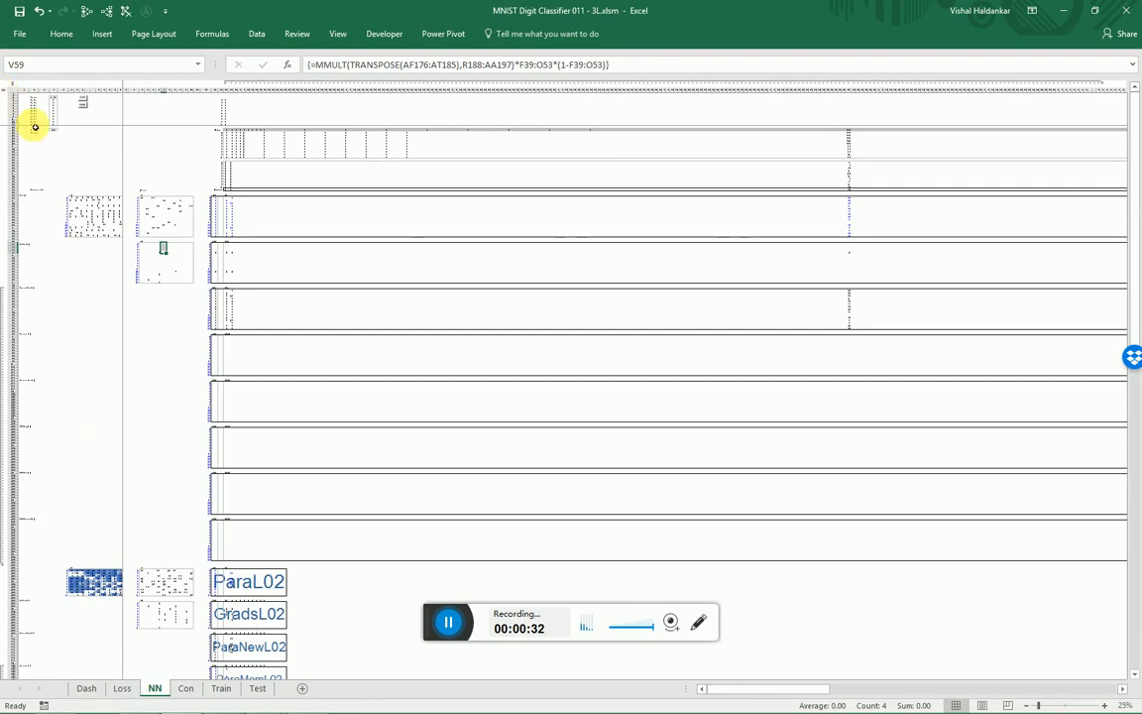
pyautogui.scroll(3, 20, 104)
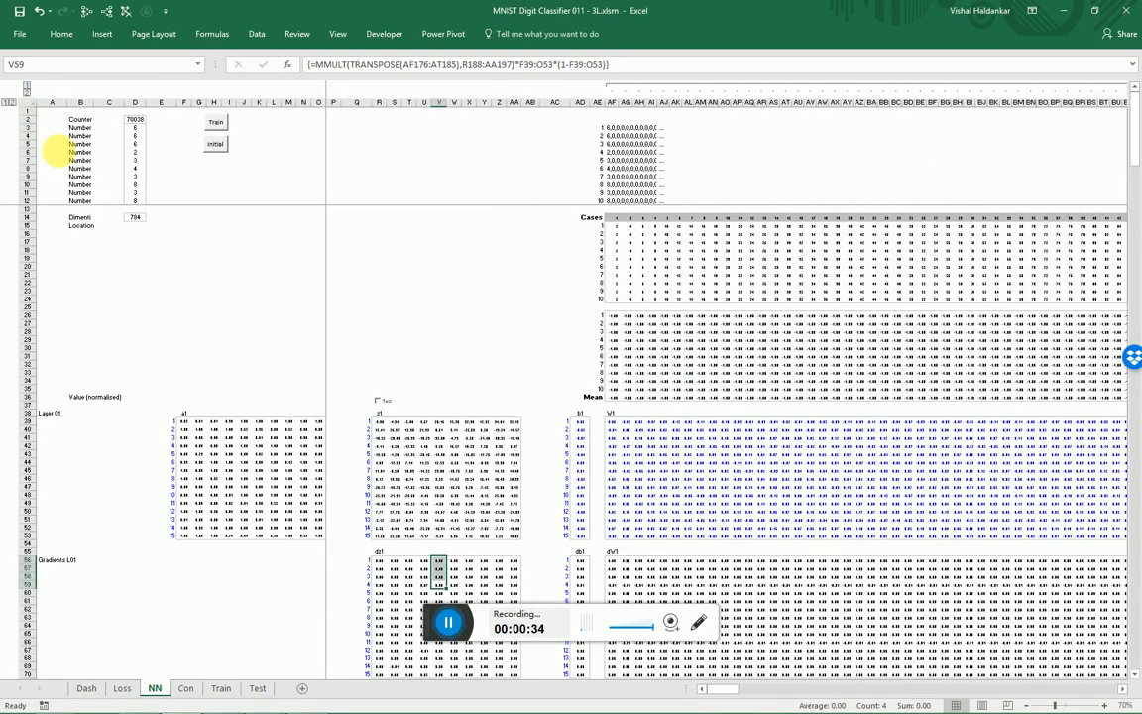
# Select the Paramater New L01 rows 72 to 88 on the NN sheet and collapse all grouped rows to the first outline level
pyautogui.scroll(-10, 485, 375)
pyautogui.scroll(-3, 397, 379)
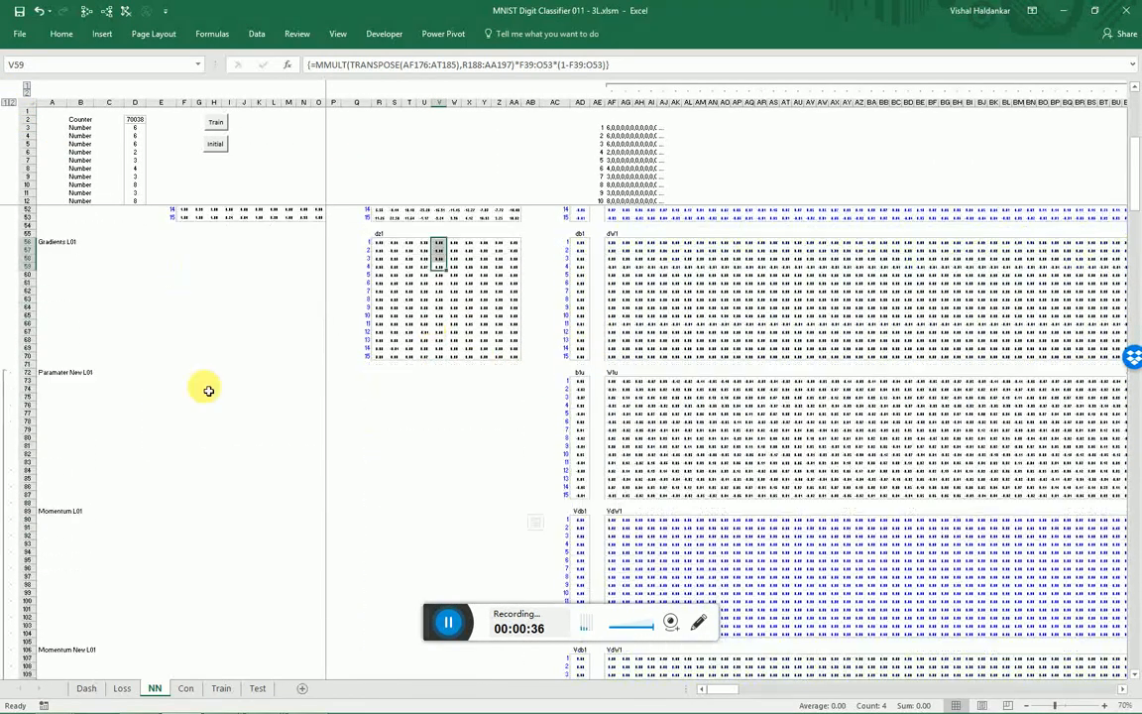
pyautogui.moveTo(30, 373); pyautogui.dragTo(38, 504)
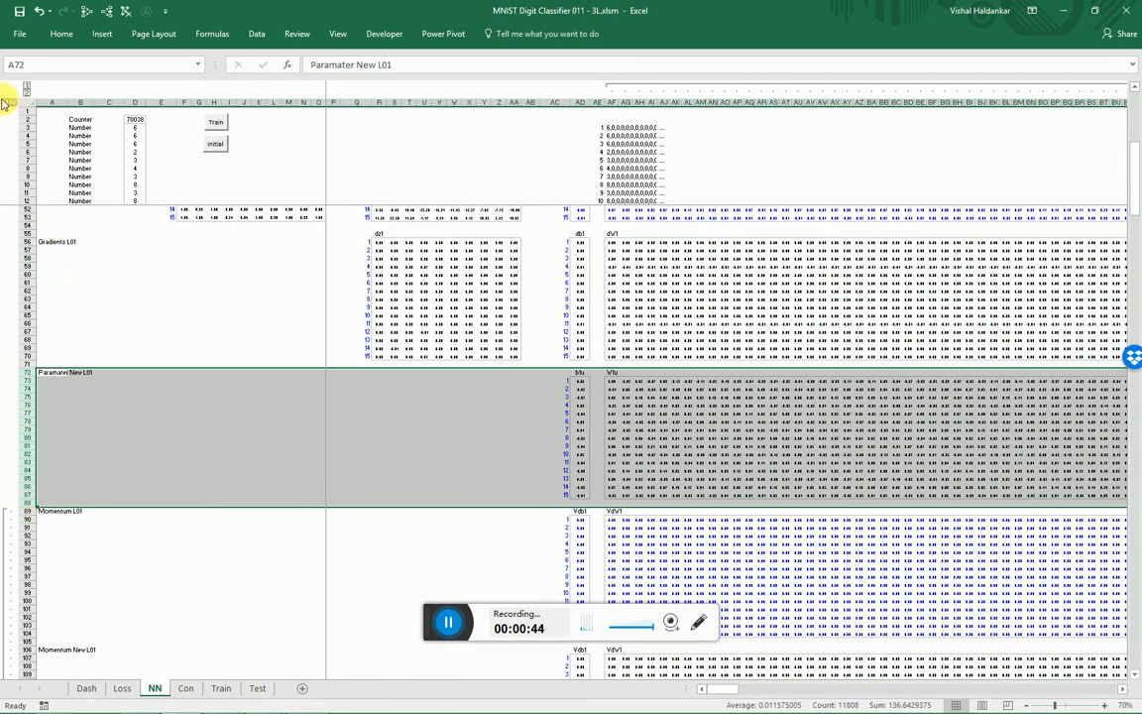
pyautogui.click(7, 102)
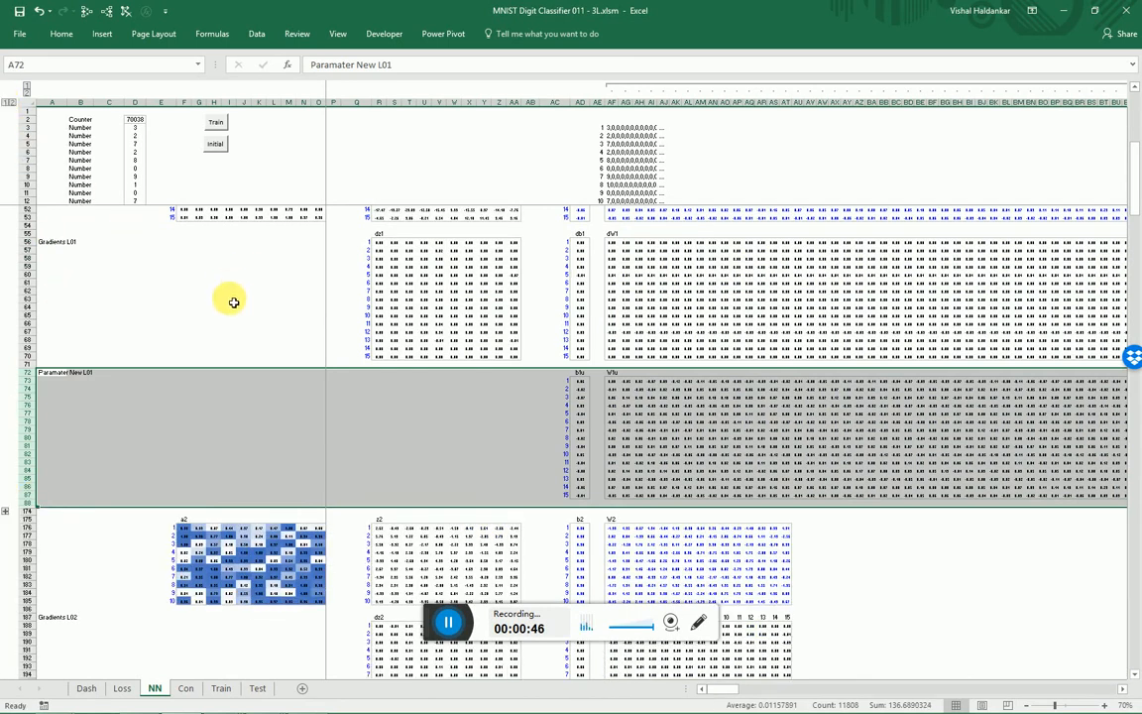
# Inspect the layer 1 formulas in a dW1 gradient cell and in a W1u updated-weight cell
pyautogui.click(612, 307)
pyautogui.scroll(8, 611, 307)
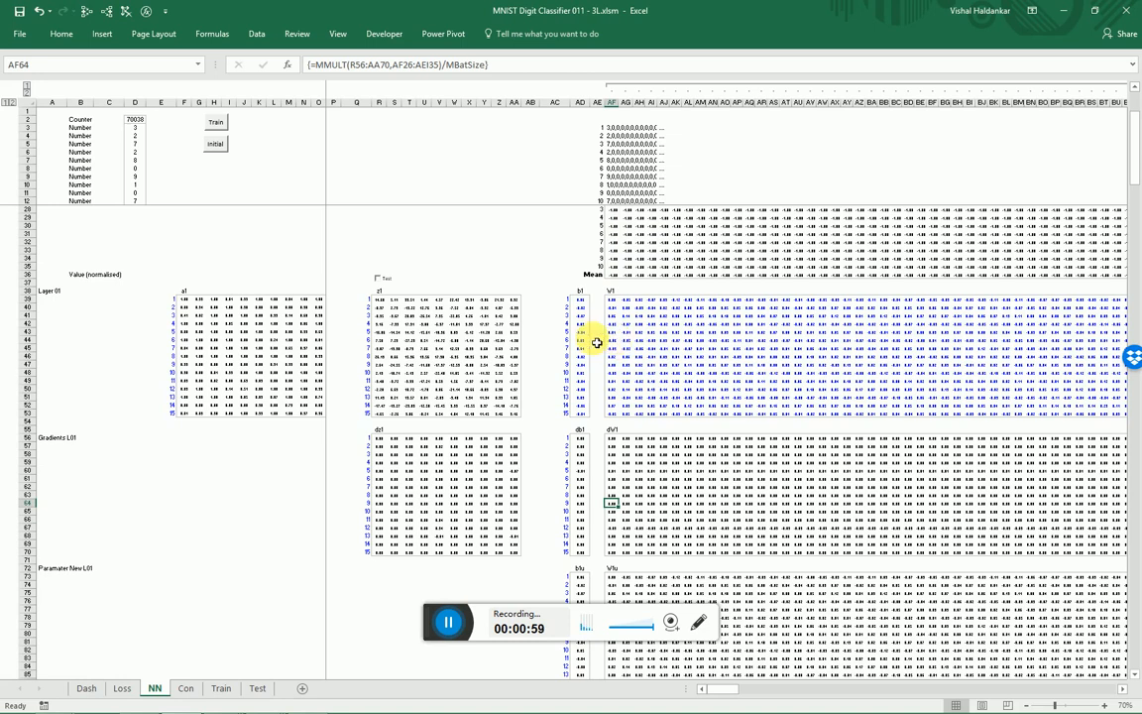
pyautogui.scroll(-4, 625, 342)
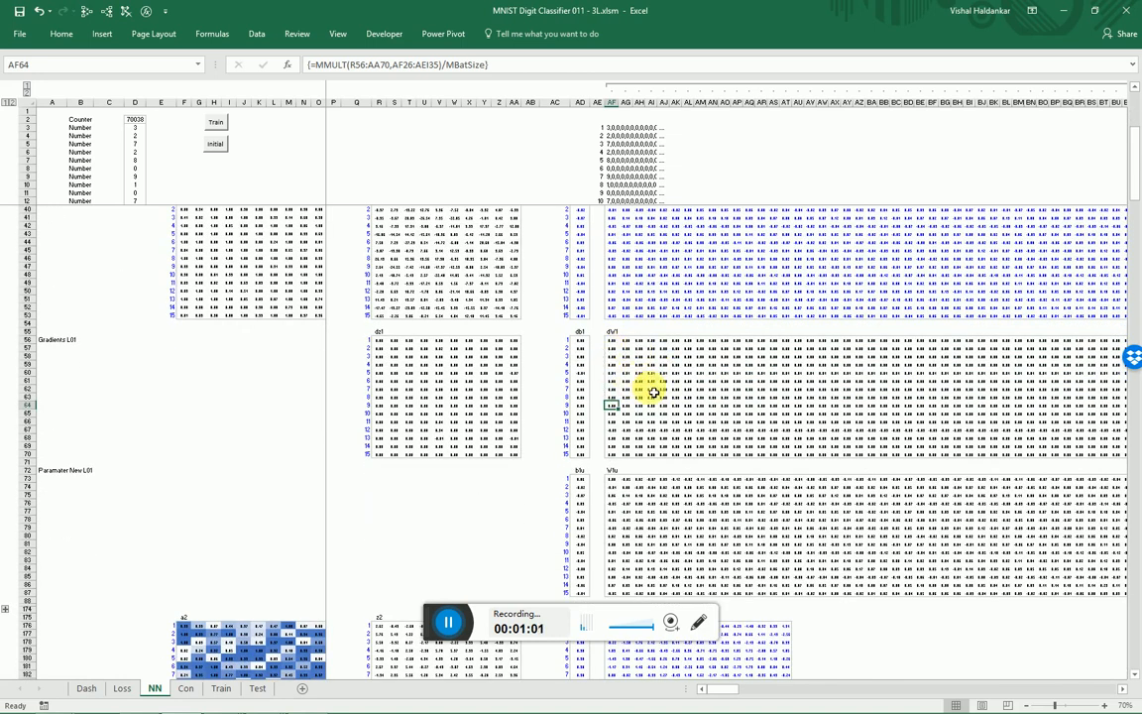
pyautogui.scroll(-3, 649, 388)
pyautogui.click(663, 453)
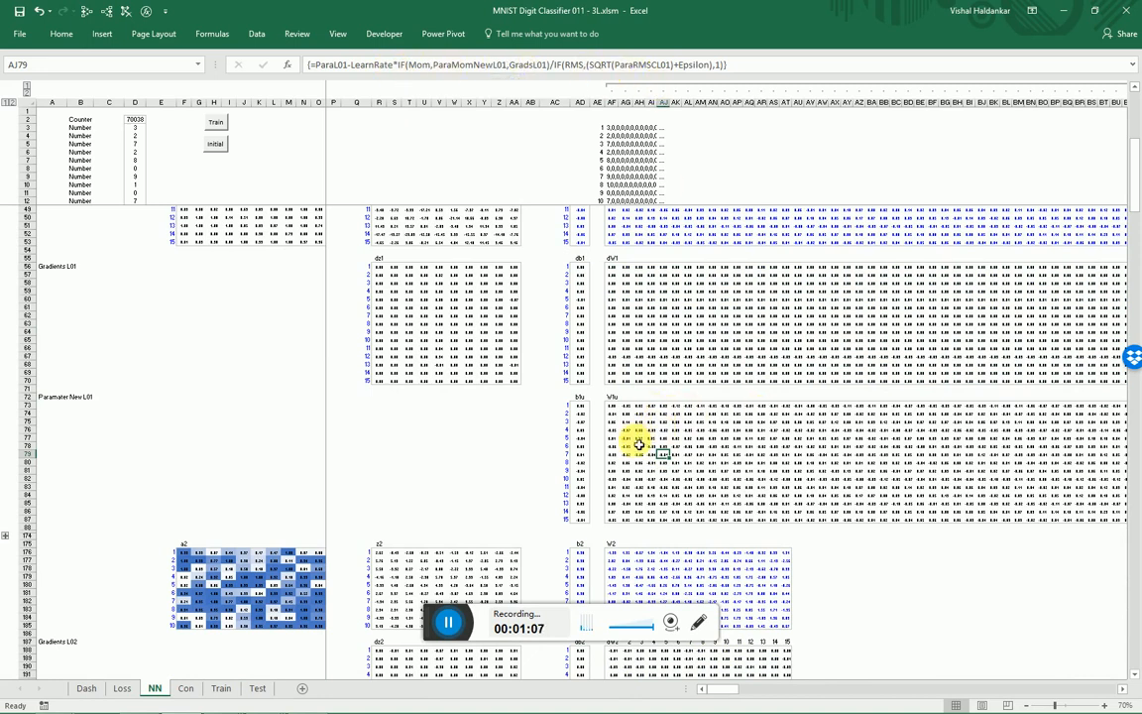
# Review the layer 2 and layer 3 blocks on the NN sheet, down to the Layer 03 estimates
pyautogui.scroll(4, 688, 410)
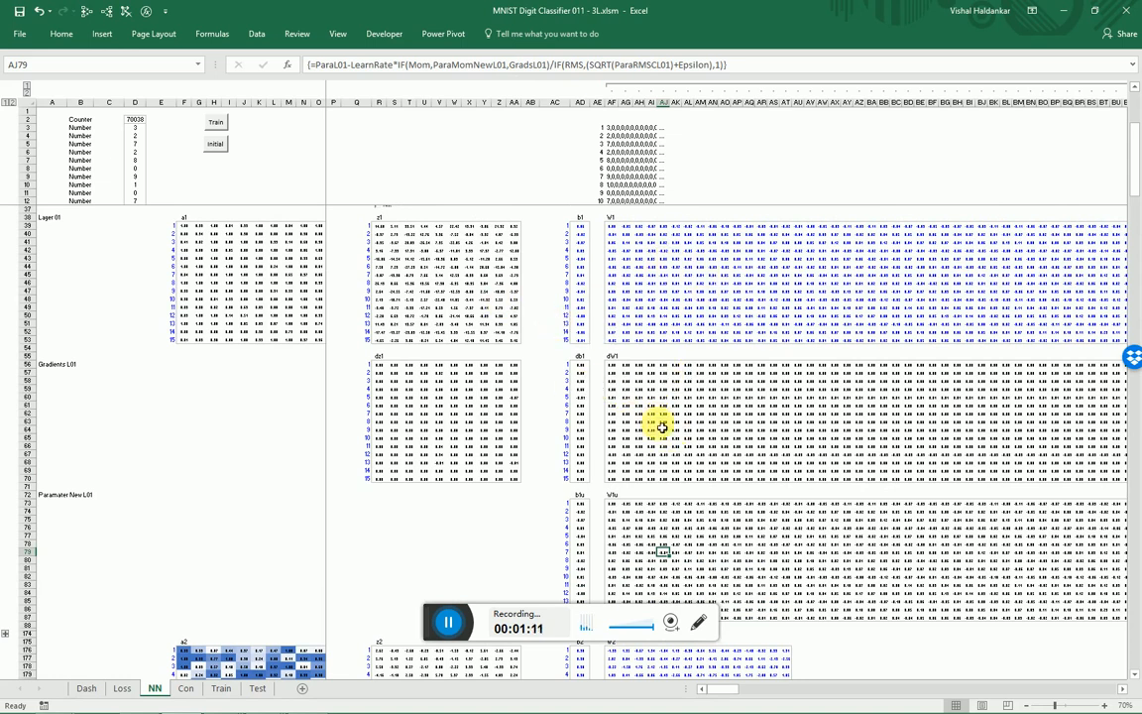
pyautogui.scroll(-5, 644, 428)
pyautogui.scroll(-5, 638, 436)
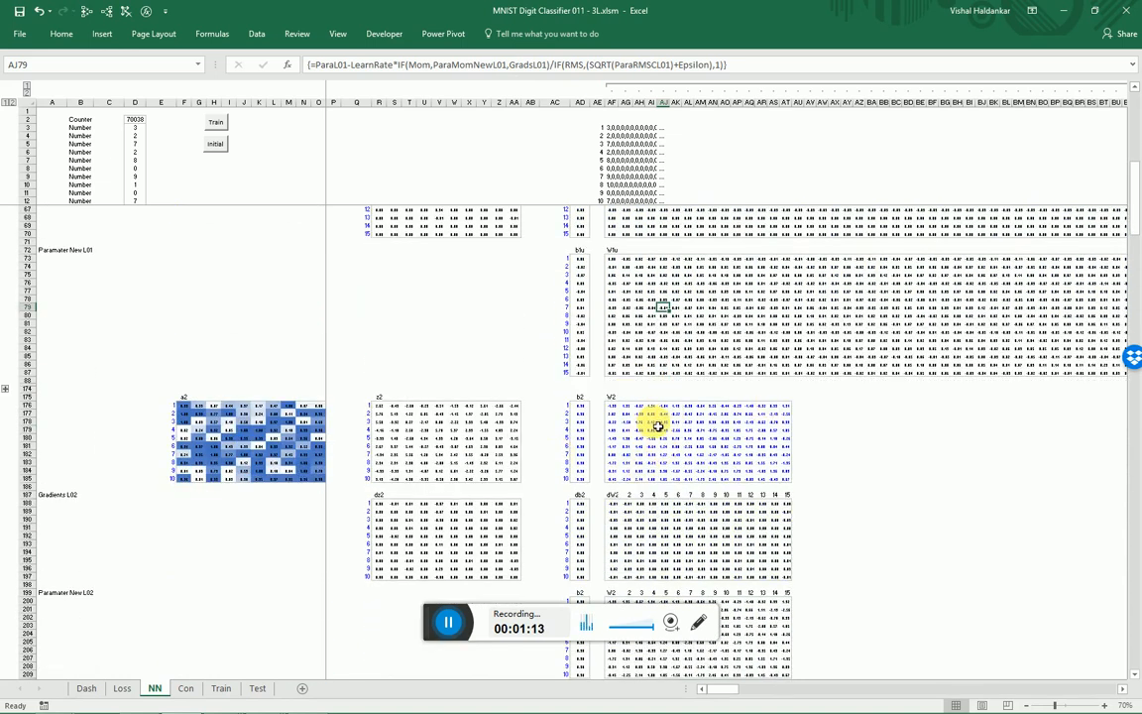
pyautogui.scroll(-7, 658, 426)
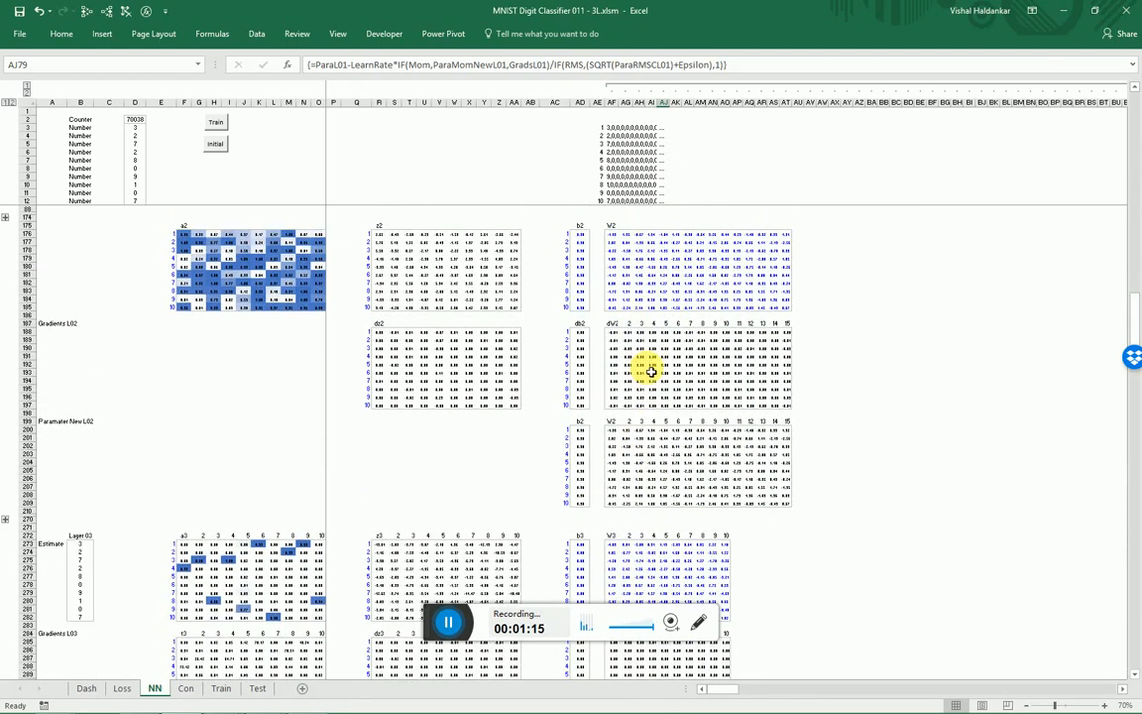
pyautogui.scroll(1, 634, 327)
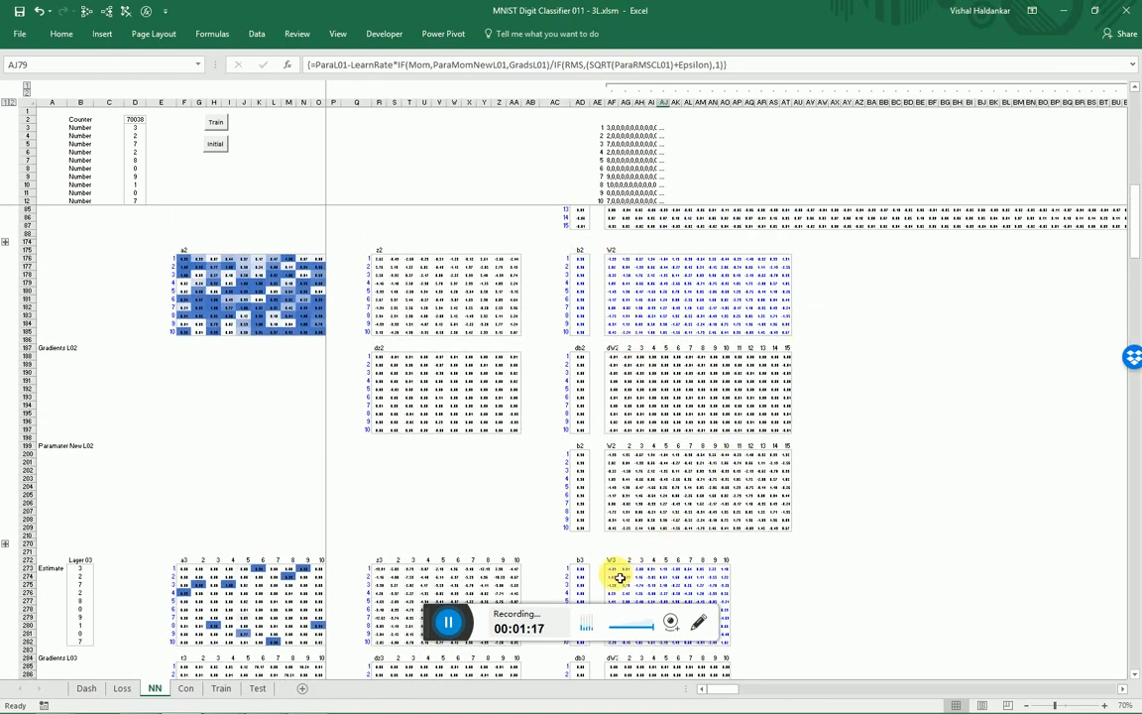
pyautogui.scroll(-7, 490, 442)
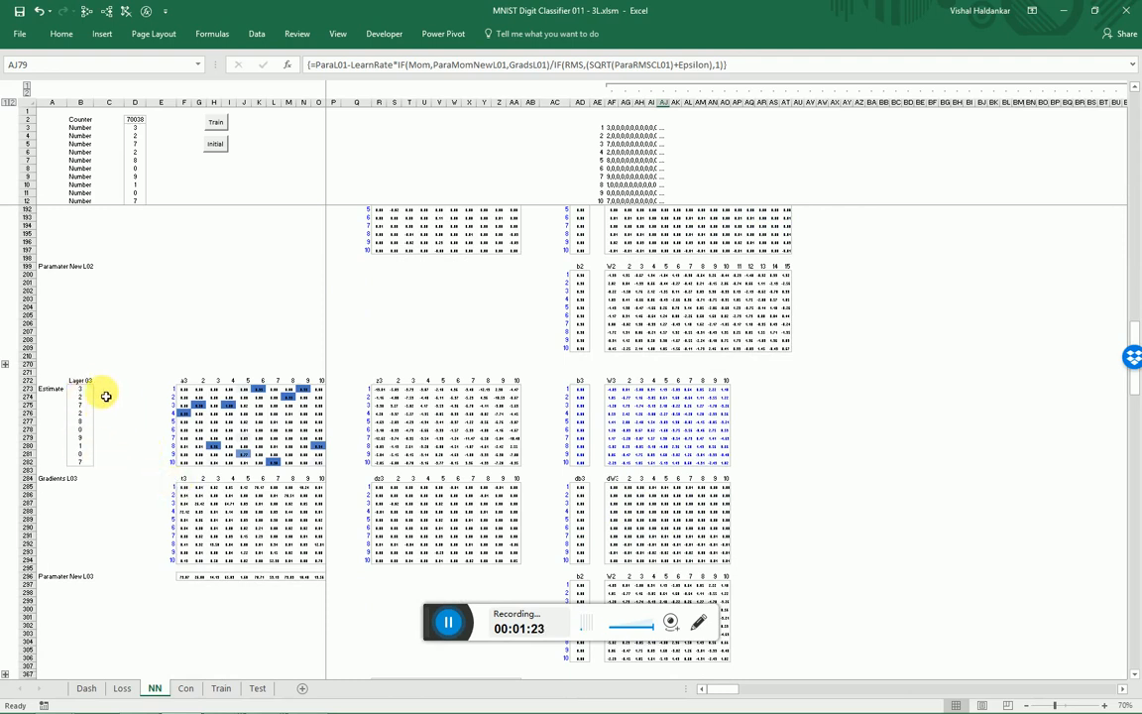
# Set Iterations to 250 on the Dash sheet and run the network in test mode
pyautogui.click(86, 688)
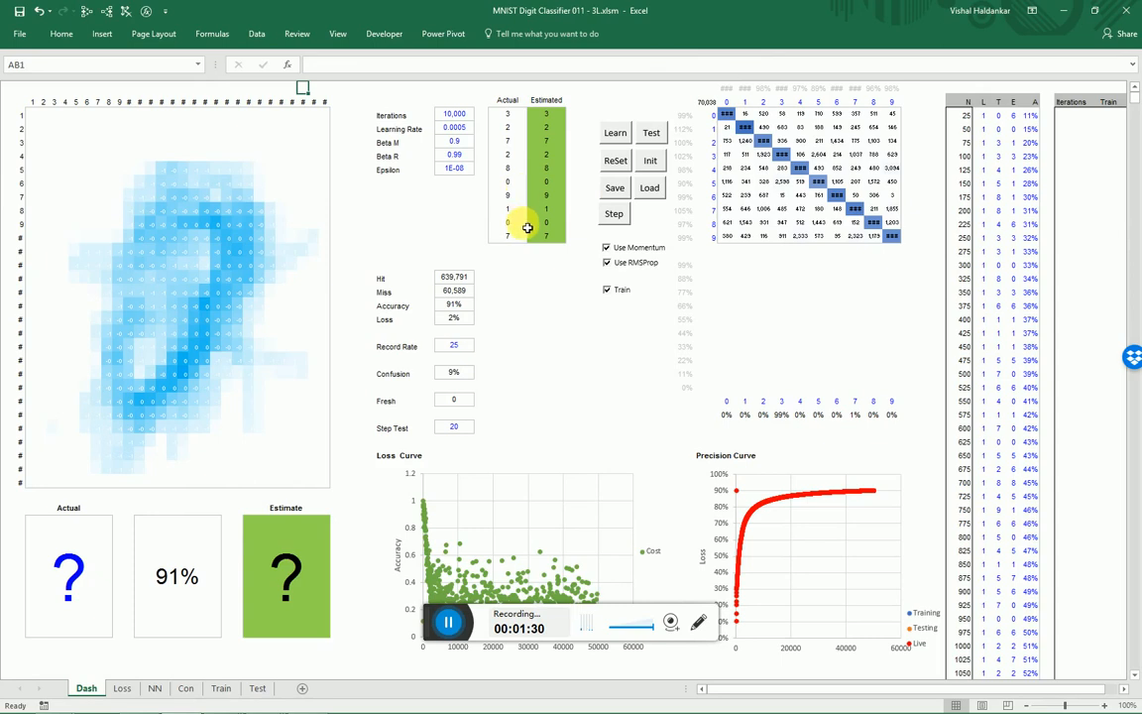
pyautogui.click(451, 115)
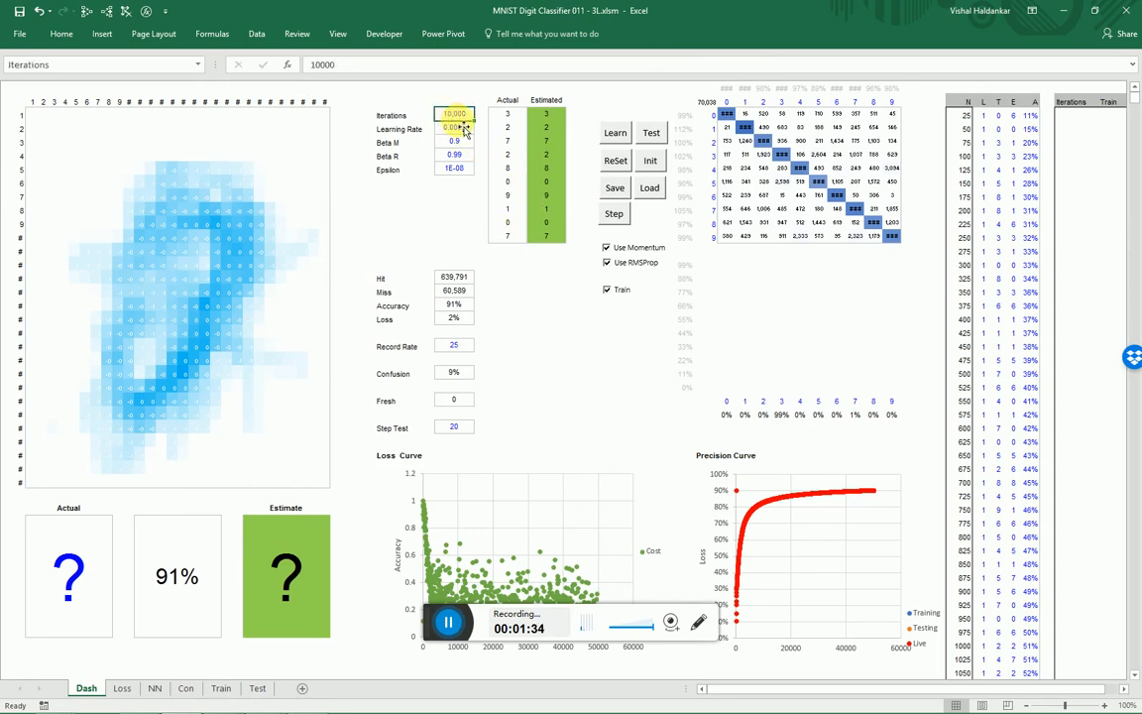
pyautogui.write('250')
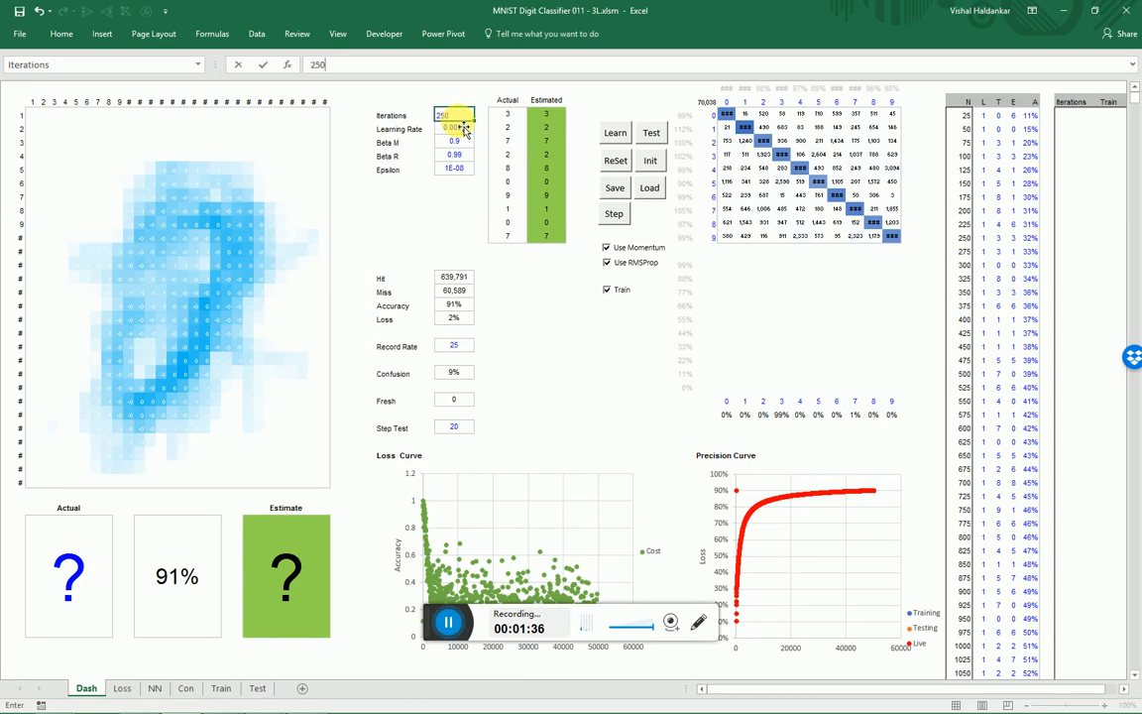
pyautogui.click(456, 91)
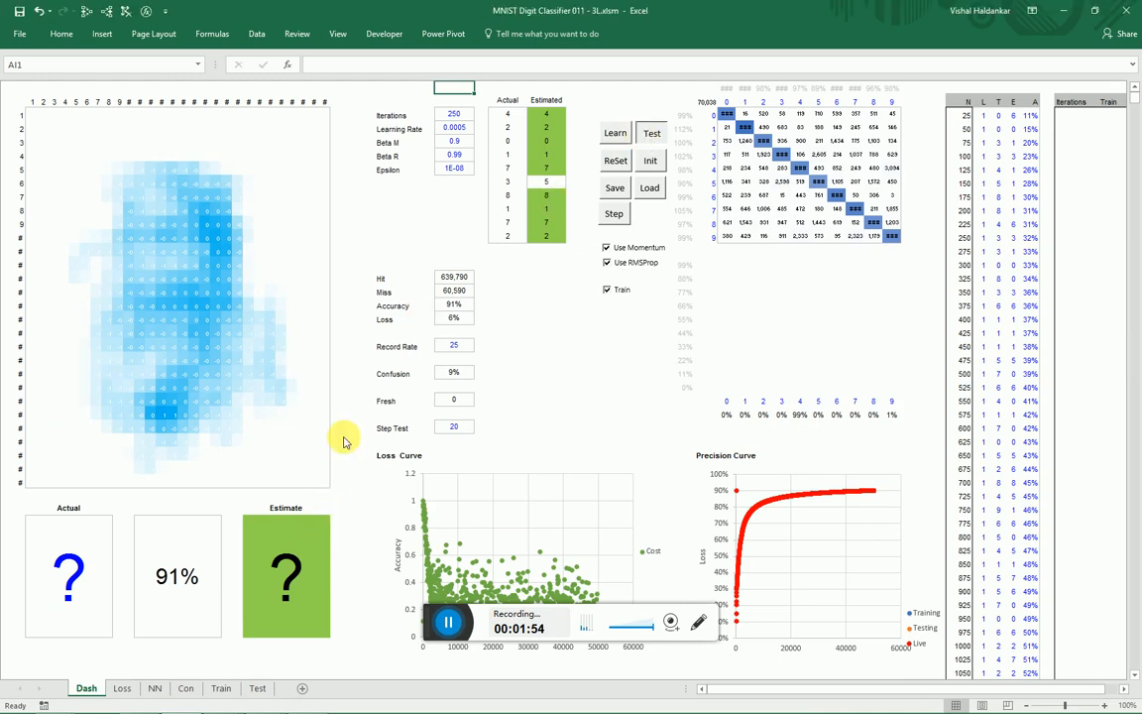
pyautogui.click(596, 136)
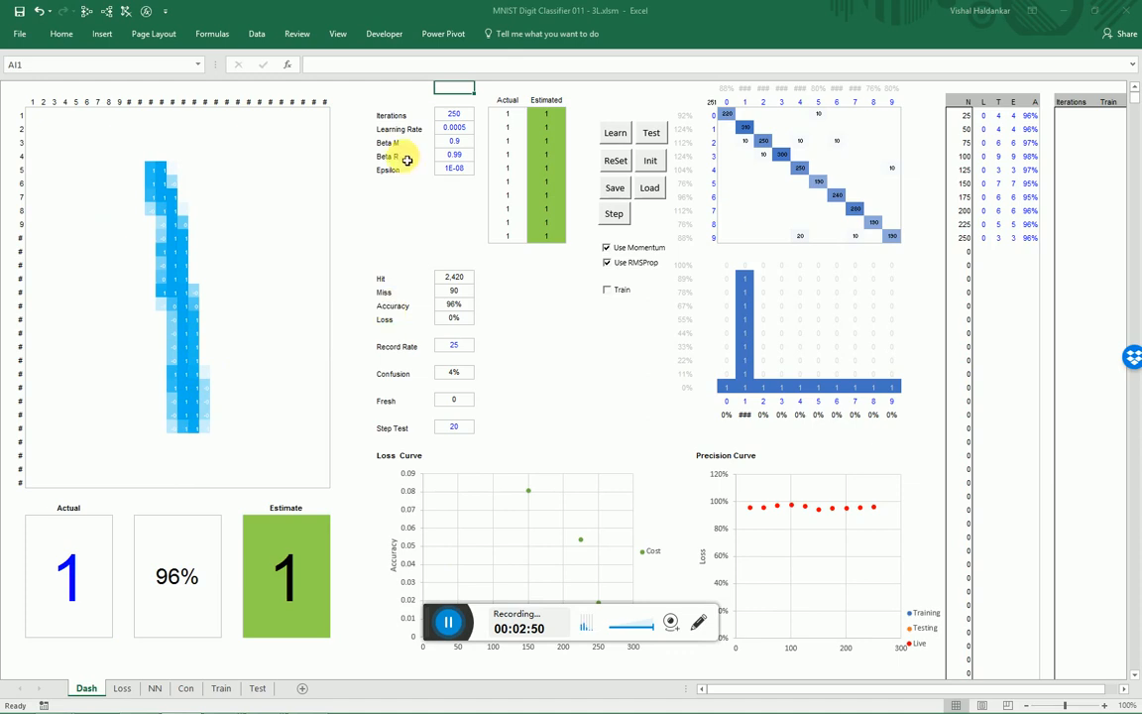
# Set the Learning Rate to 0.01 and Iterations to 1000 on the Dash sheet
pyautogui.click(456, 129)
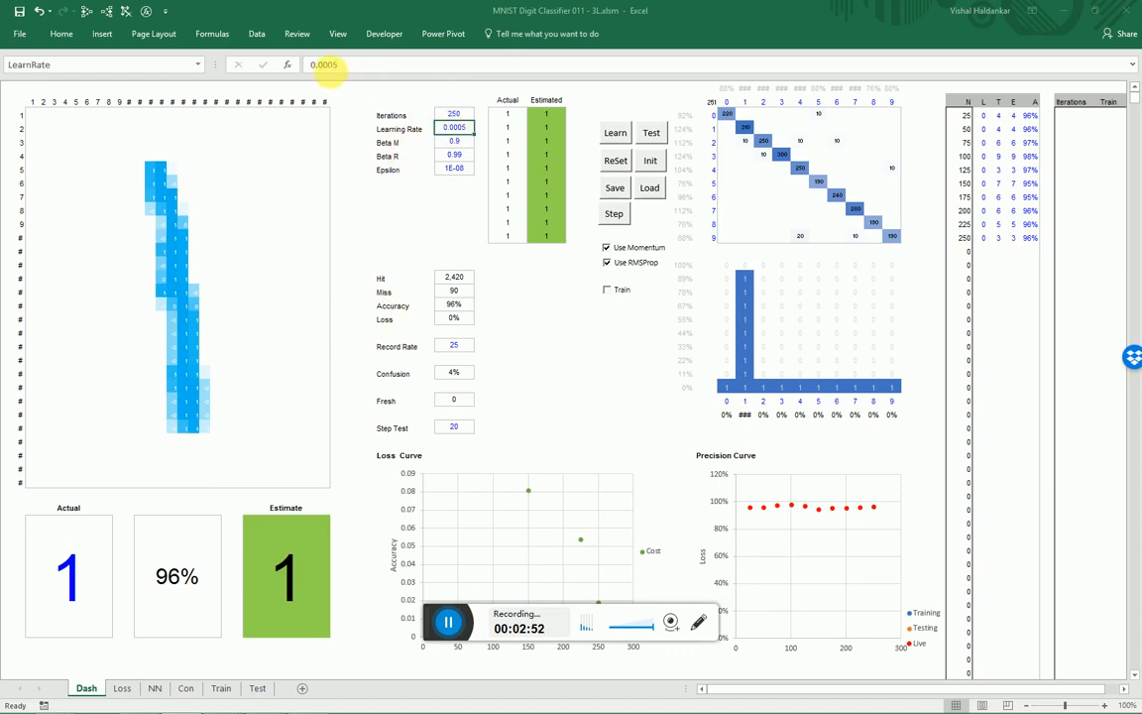
pyautogui.click(393, 67)
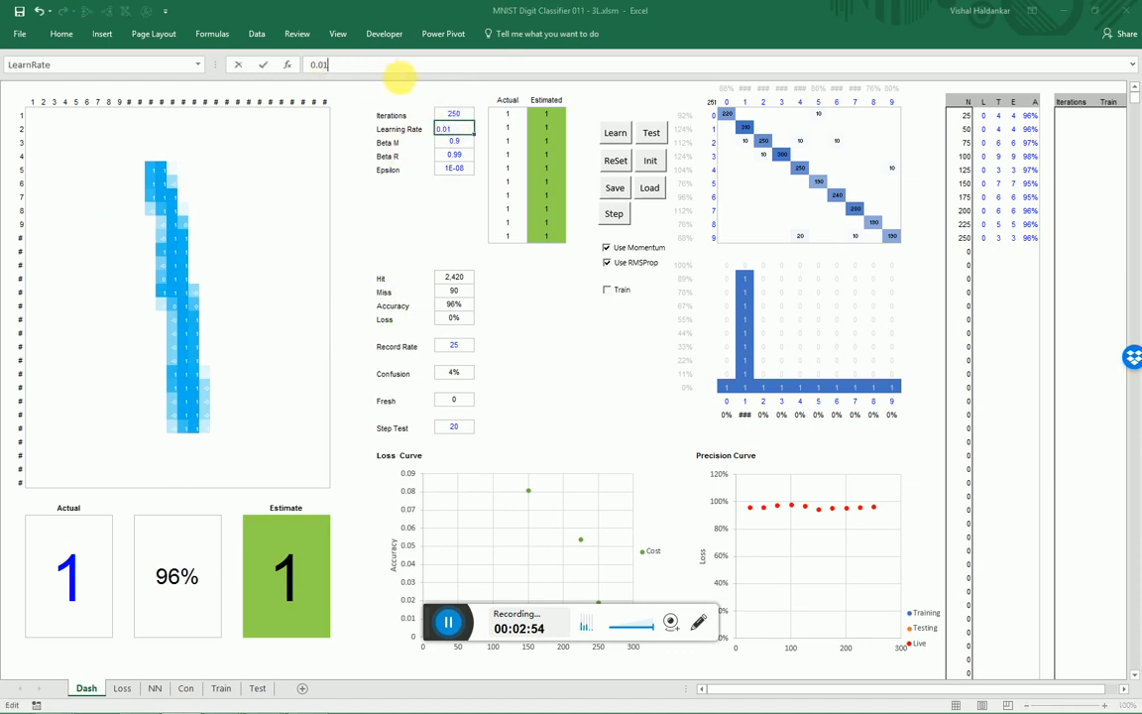
pyautogui.click(413, 98)
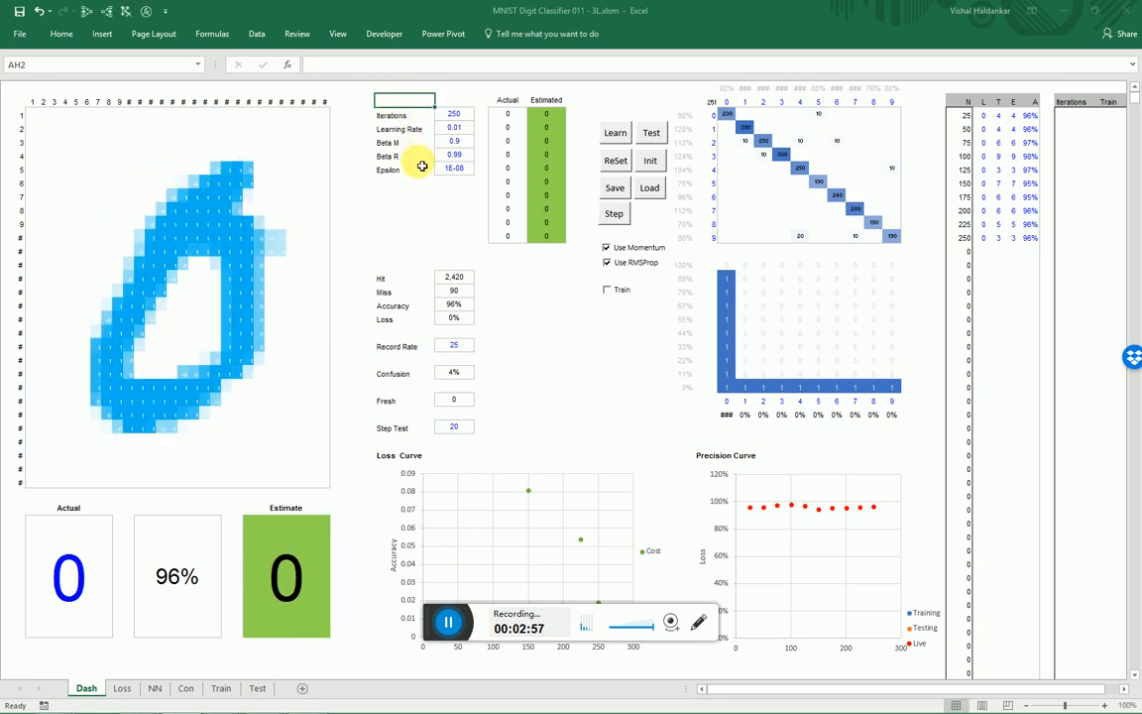
pyautogui.click(454, 119)
pyautogui.write('1000')
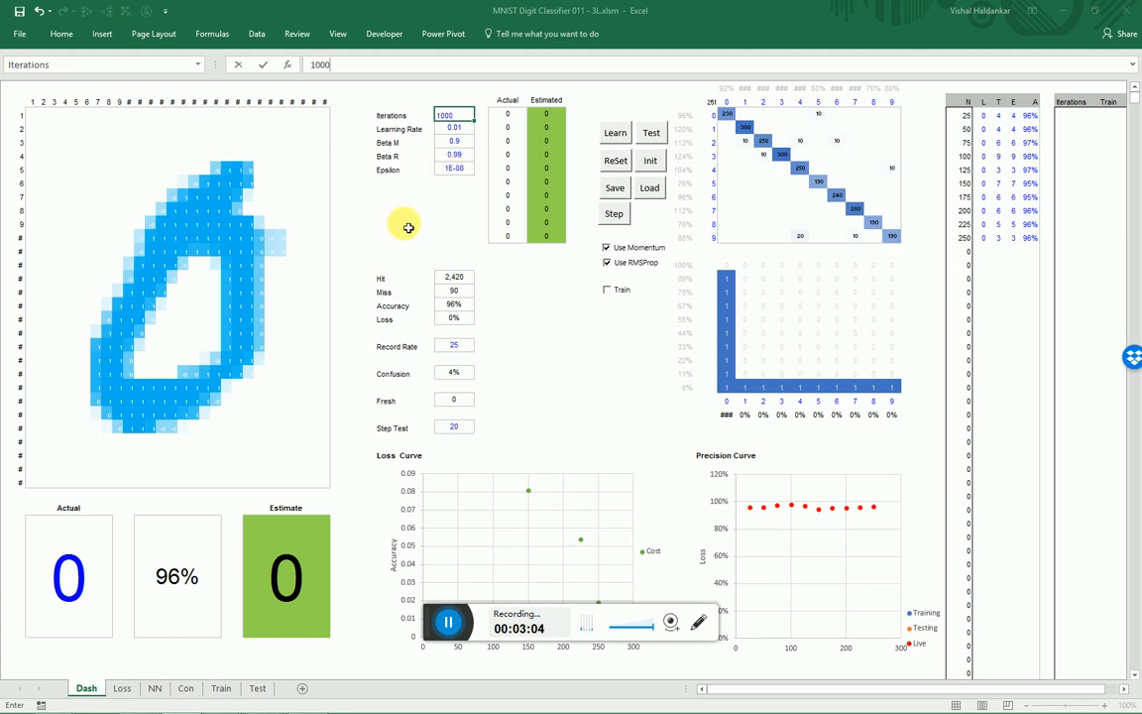
pyautogui.press('Return')
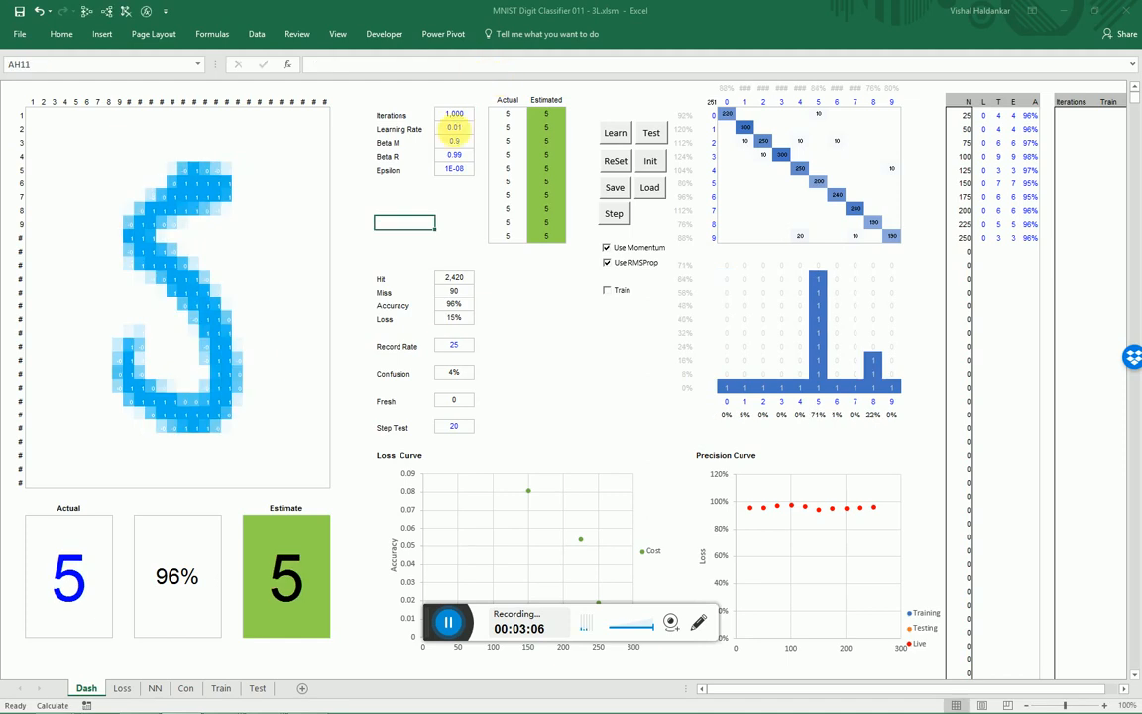
# Set the Record Rate on the Dash sheet to 10
pyautogui.click(607, 260)
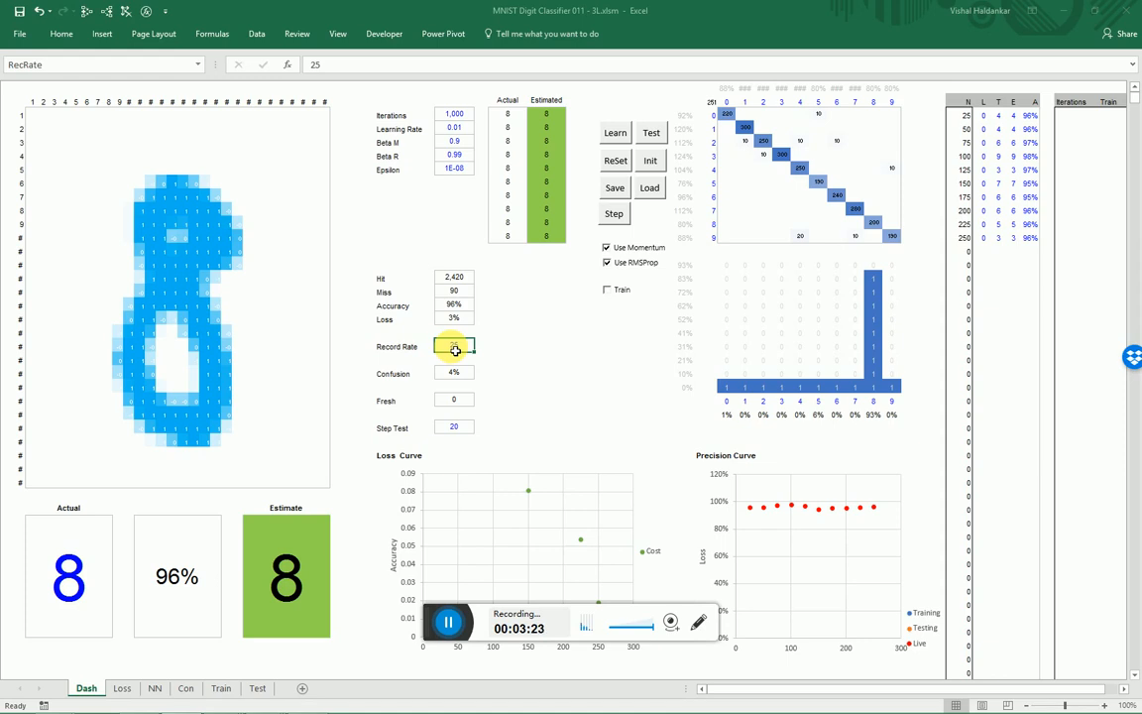
pyautogui.write('10')
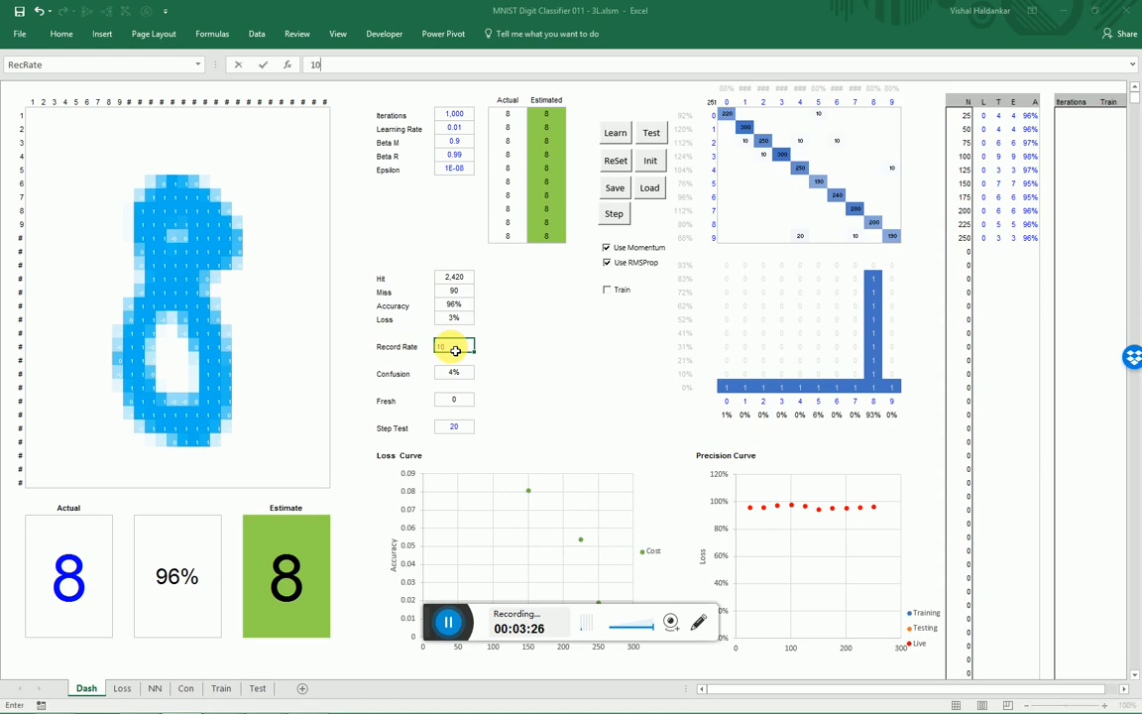
pyautogui.press('Return')
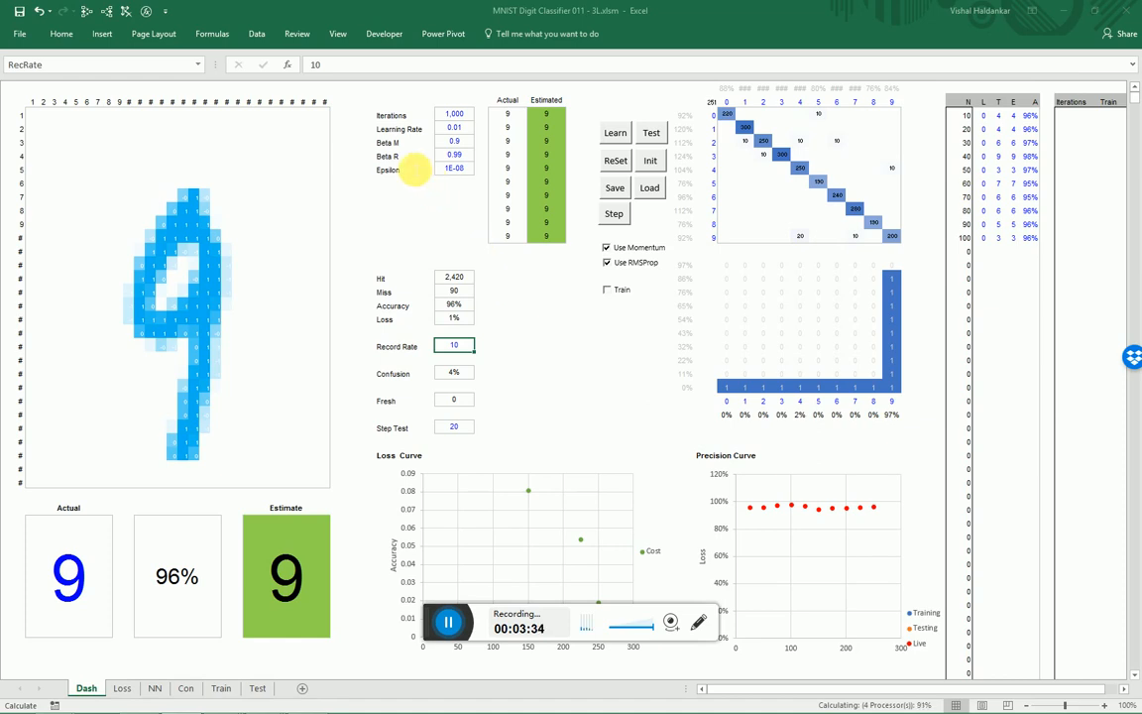
# In Module1's TranTestByStep macro, complete the line that sets Range("LearnRate") to its own value divided by 2, and return to the workbook
pyautogui.hotkey('alt', 'F11')
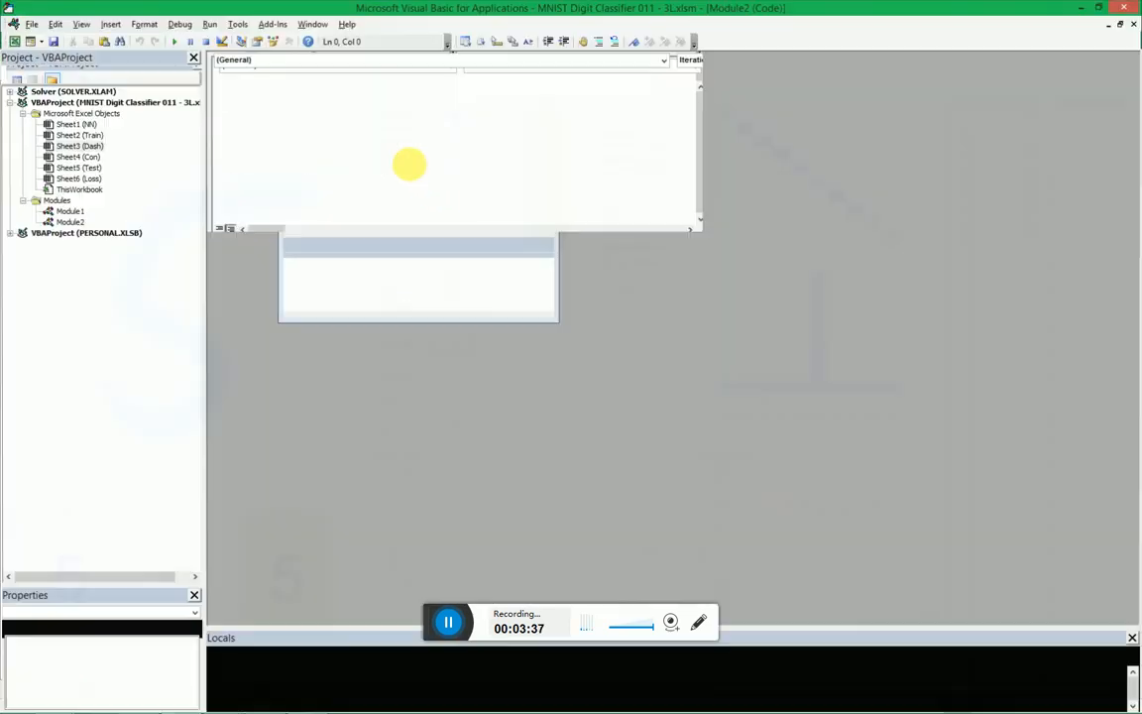
pyautogui.doubleClick(76, 211)
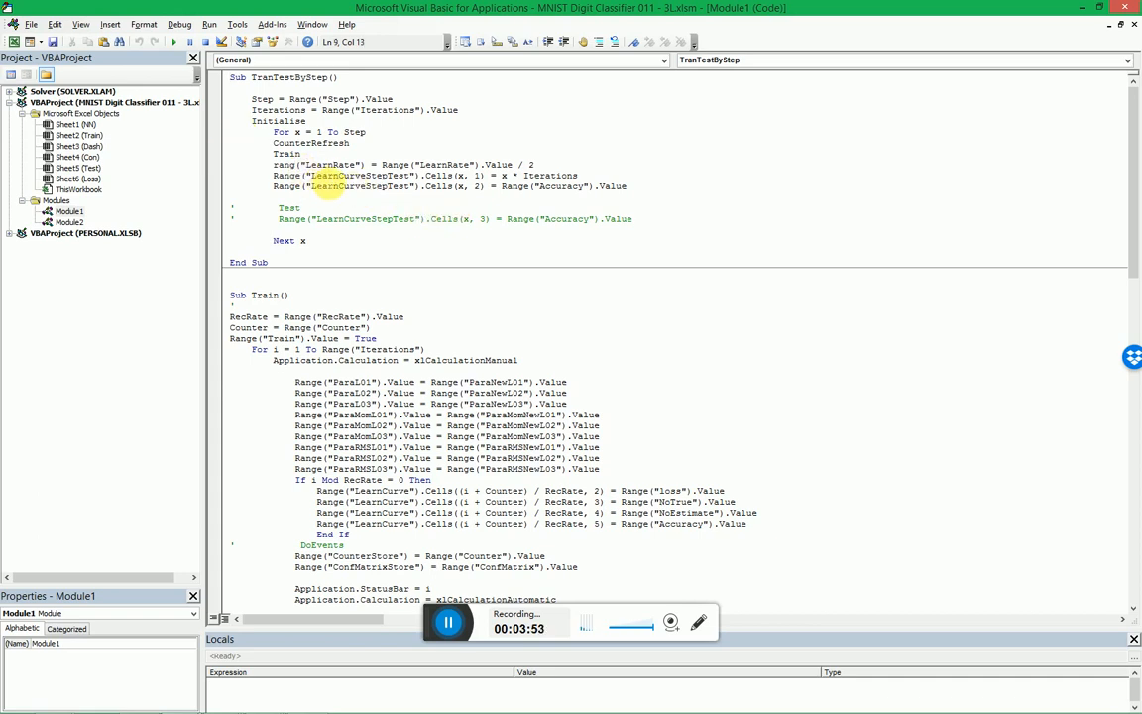
pyautogui.write('e')
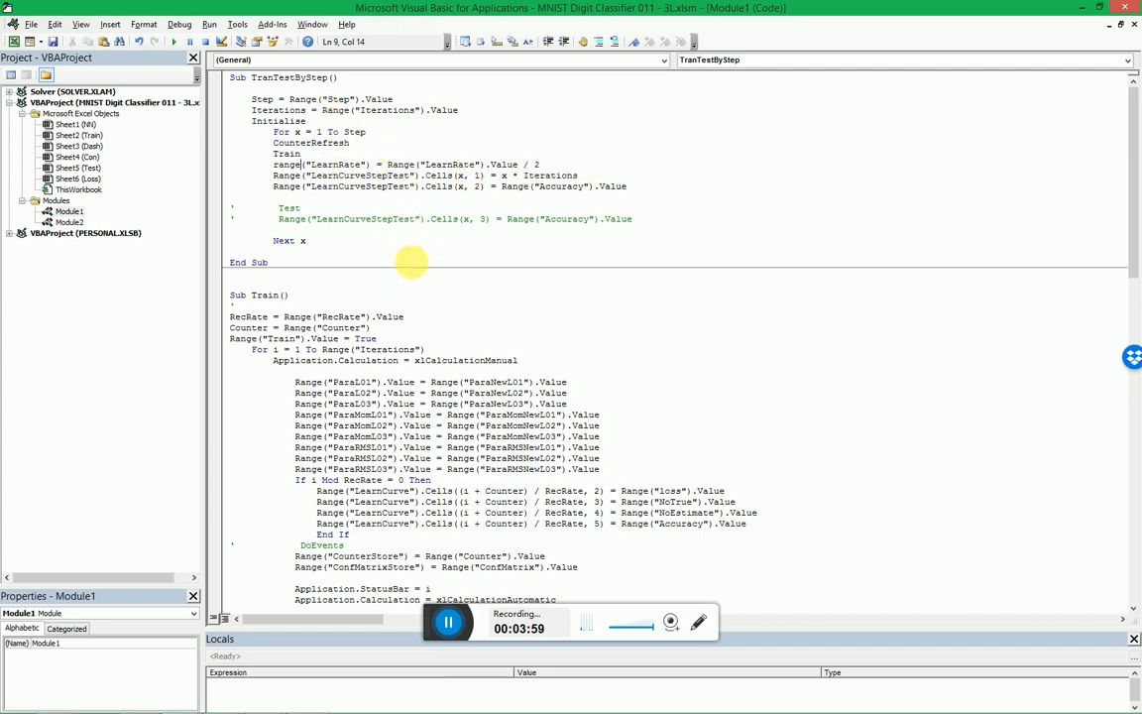
pyautogui.hotkey('alt', 'F11')
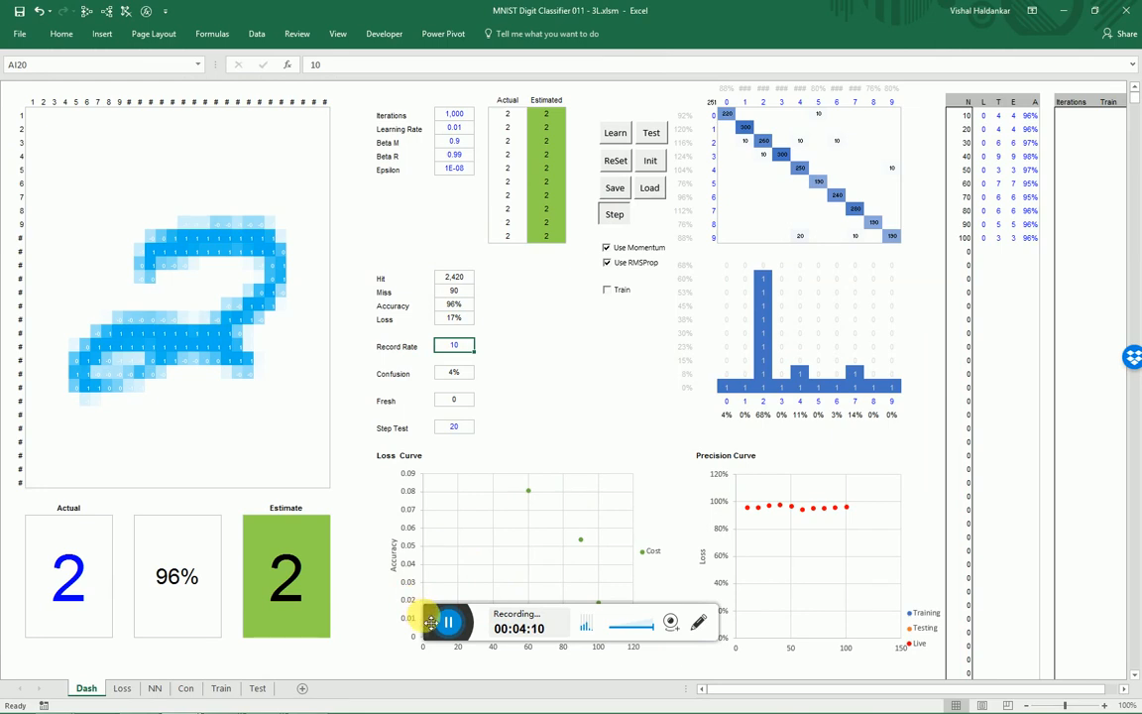
# Start the step training run on the Dash sheet and review the TranTestByStep code while it runs
pyautogui.moveTo(433, 620); pyautogui.dragTo(368, 673)
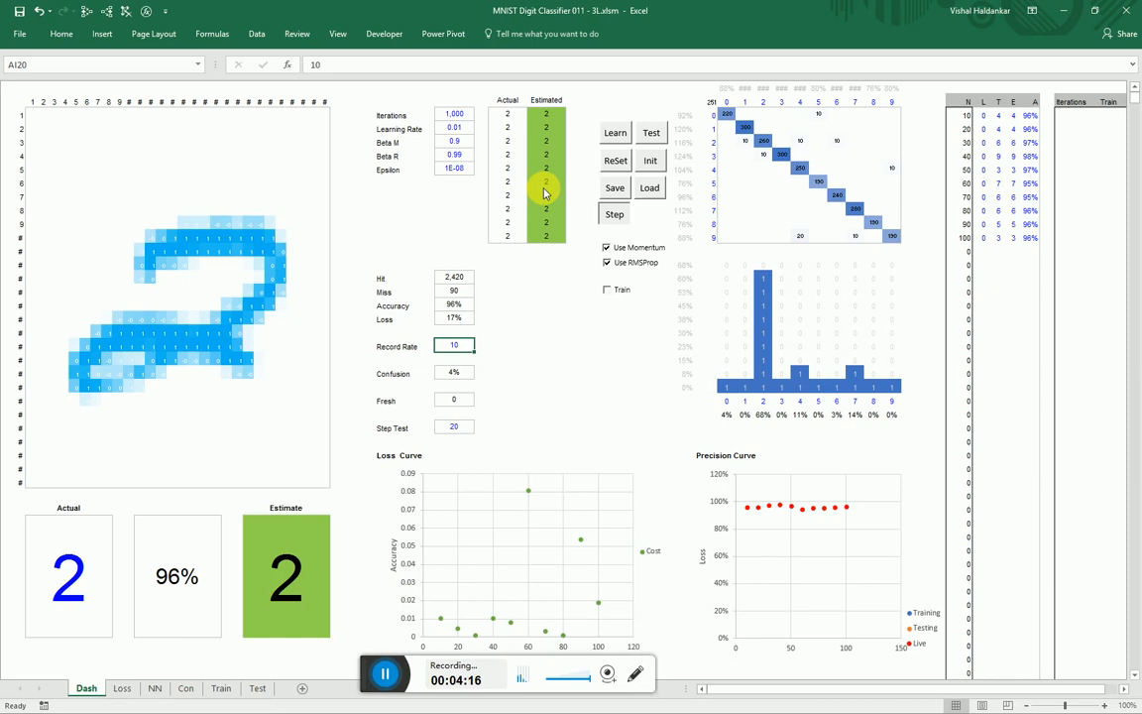
pyautogui.hotkey('ctrl', 't')
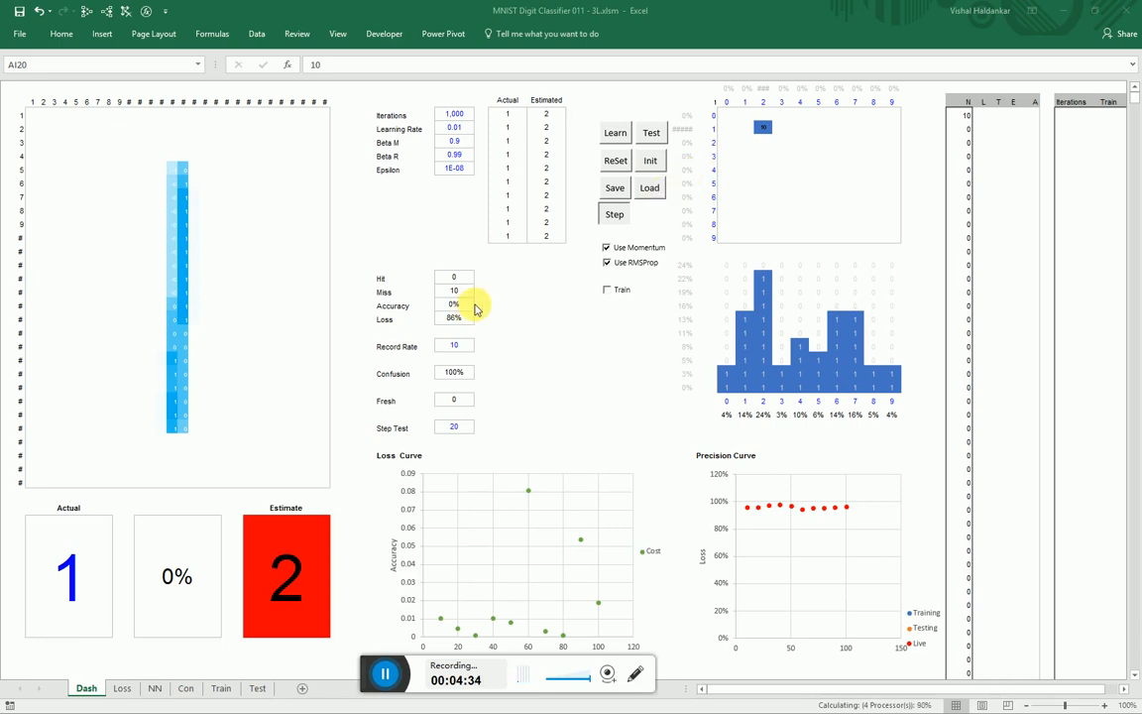
pyautogui.hotkey('alt', 'Tab')
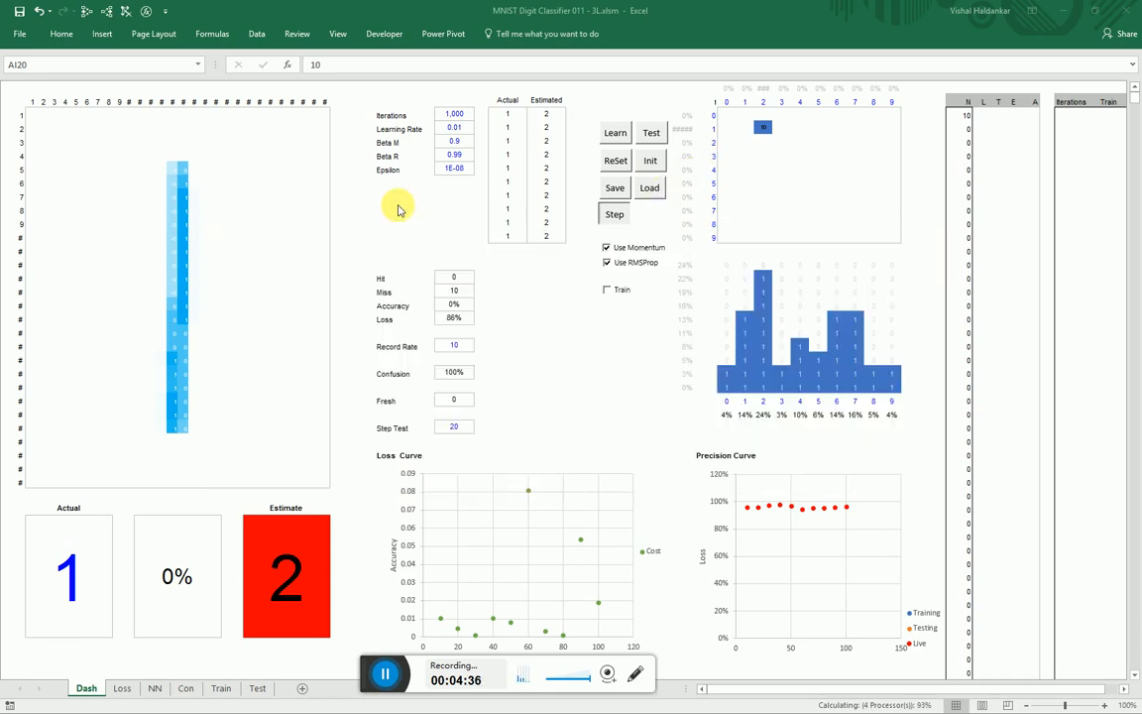
pyautogui.hotkey('alt', 'Tab')
pyautogui.hotkey('alt', 'Tab')
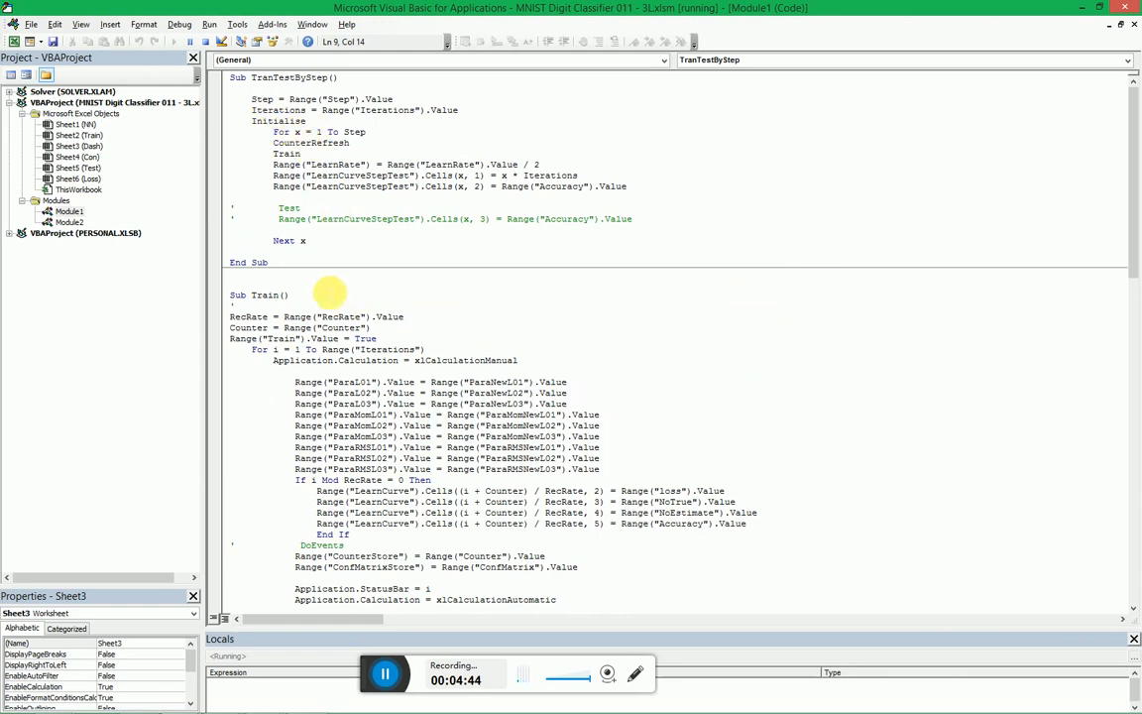
pyautogui.hotkey('alt', 'Tab')
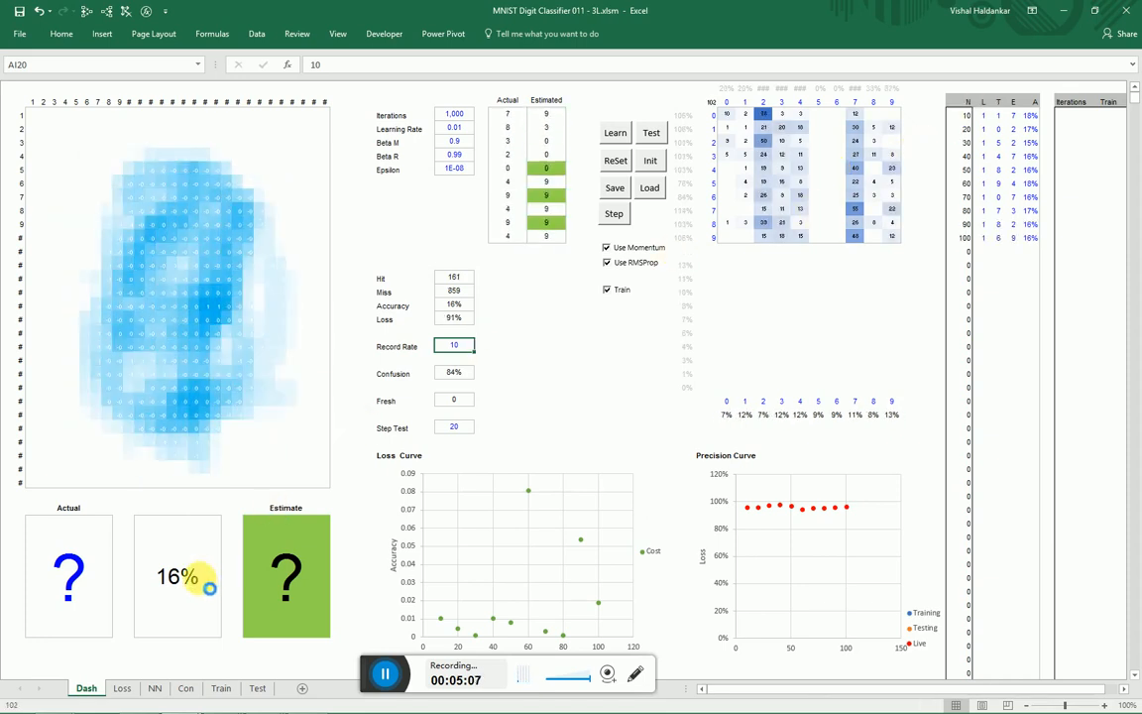
pyautogui.moveTo(12, 701)
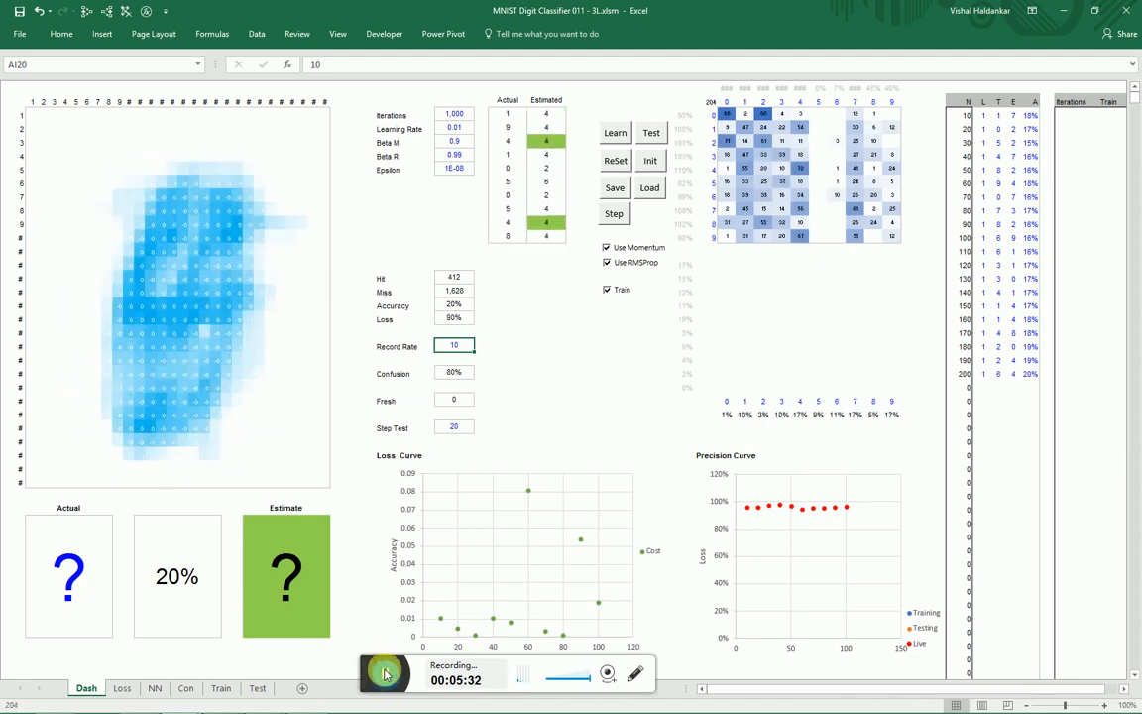
pyautogui.click(386, 674)
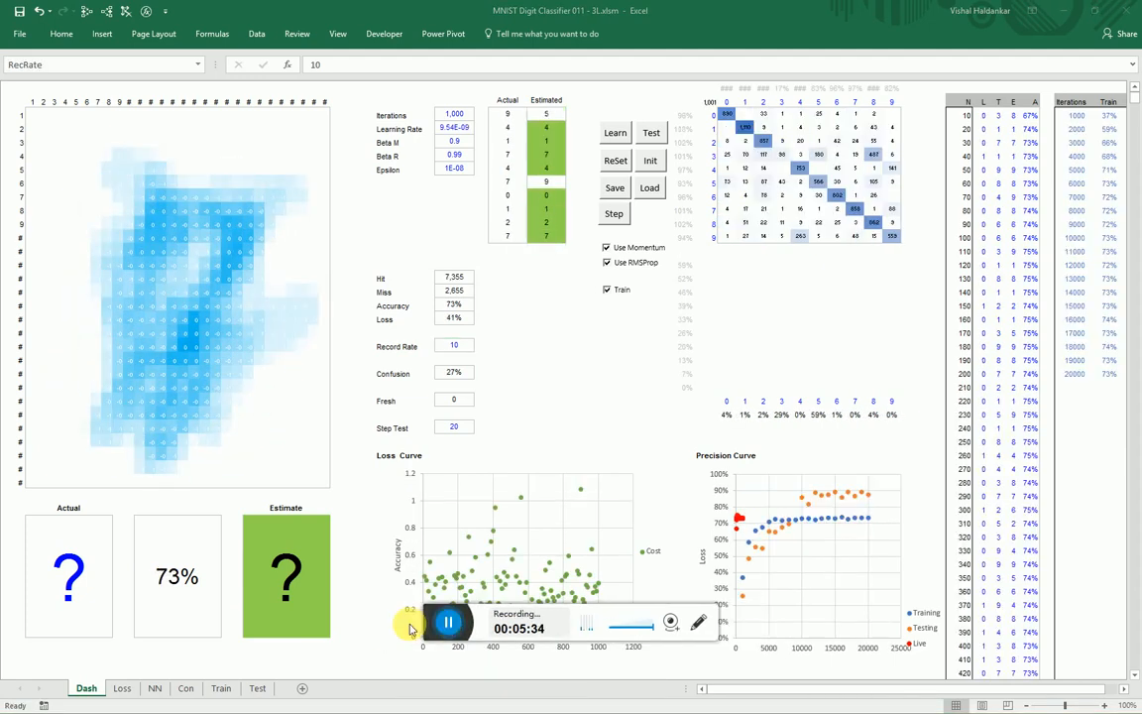
pyautogui.moveTo(425, 616); pyautogui.dragTo(371, 682)
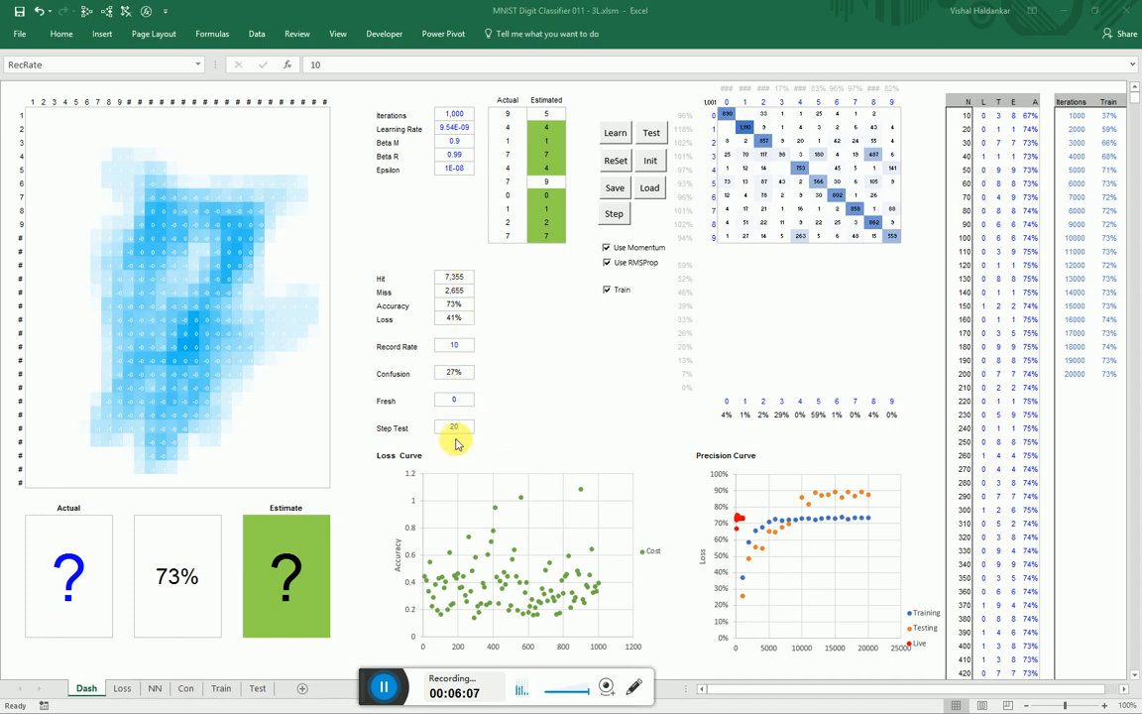
# Switch to Learning Curves.pptx in PowerPoint and start the slide show from slide 29, the 3 Layer result
pyautogui.hotkey('alt', 'Tab')
pyautogui.hotkey('alt', 'Tab')
pyautogui.hotkey('alt', 'Tab')
pyautogui.hotkey('alt', 'Tab')
pyautogui.hotkey('alt', 'Tab')
pyautogui.hotkey('alt', 'Tab')
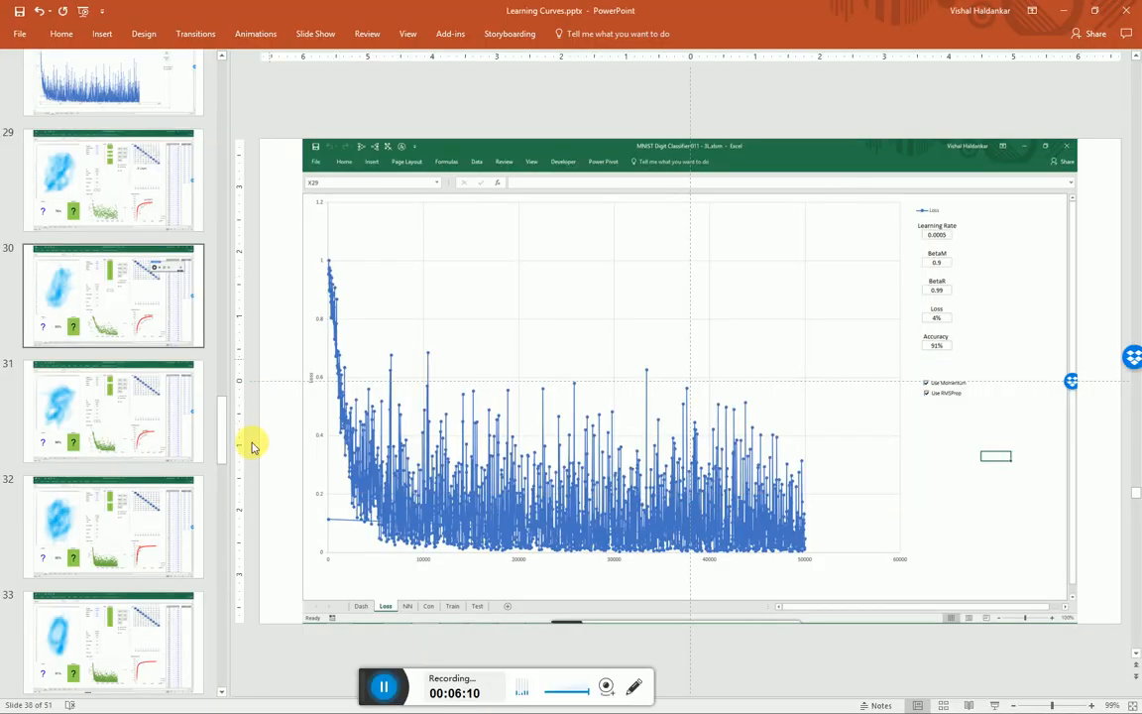
pyautogui.click(111, 178)
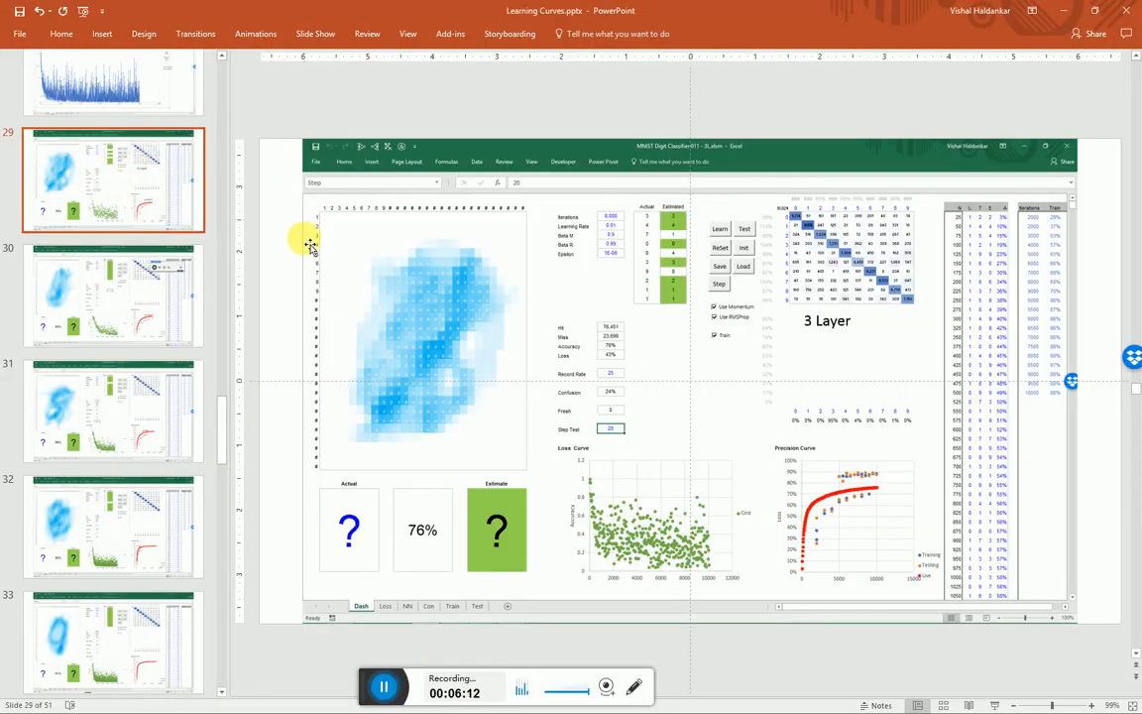
pyautogui.click(997, 706)
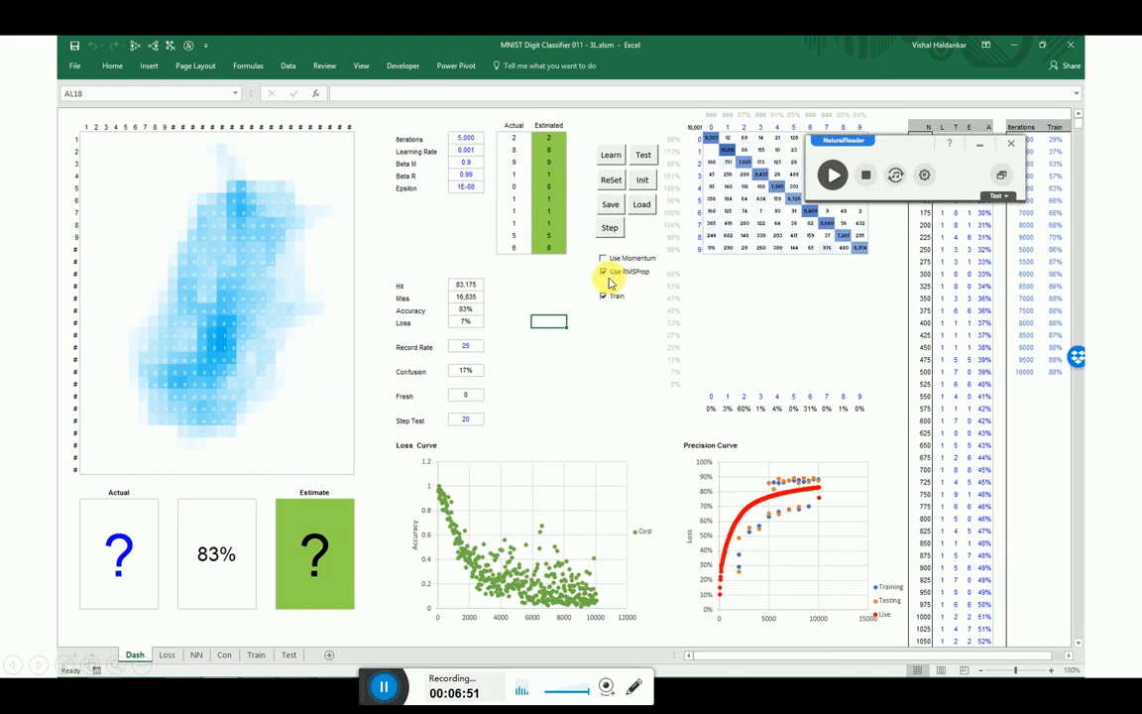
# Compare the recorded training results across the slides, ending at the Dash run with Learning Rate 0.0005 and Iterations 10,000
pyautogui.click(817, 589)
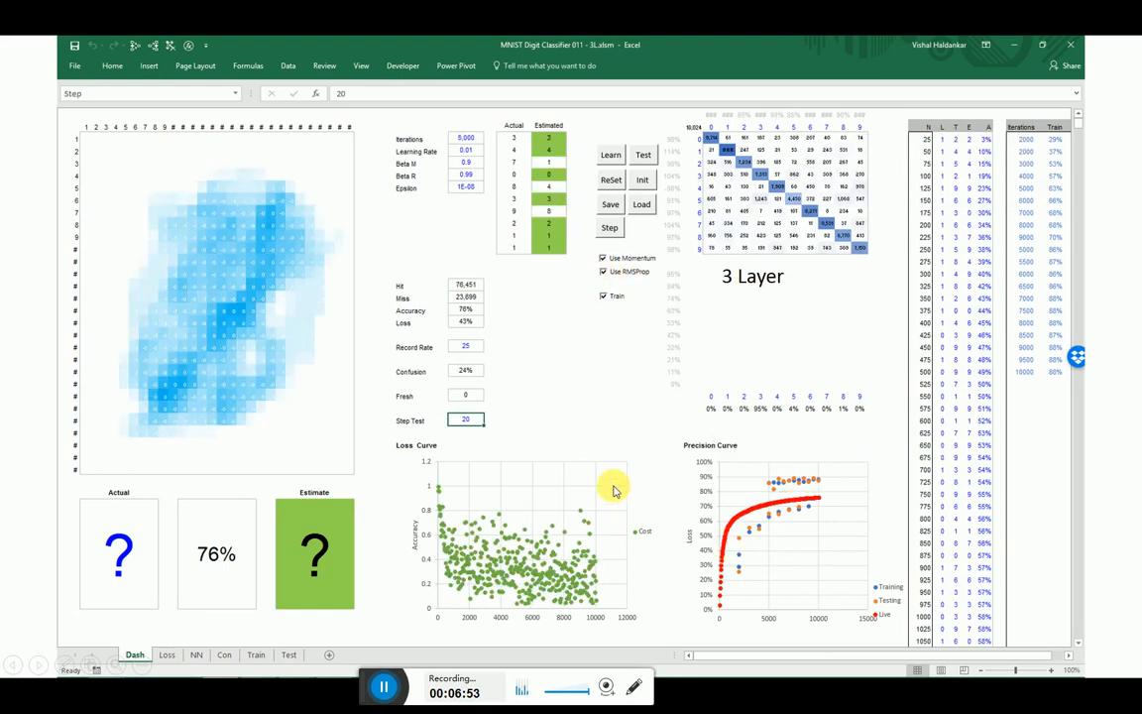
pyautogui.click(556, 365)
pyautogui.press('Right')
pyautogui.press('Right')
pyautogui.press('Right')
pyautogui.press('Right')
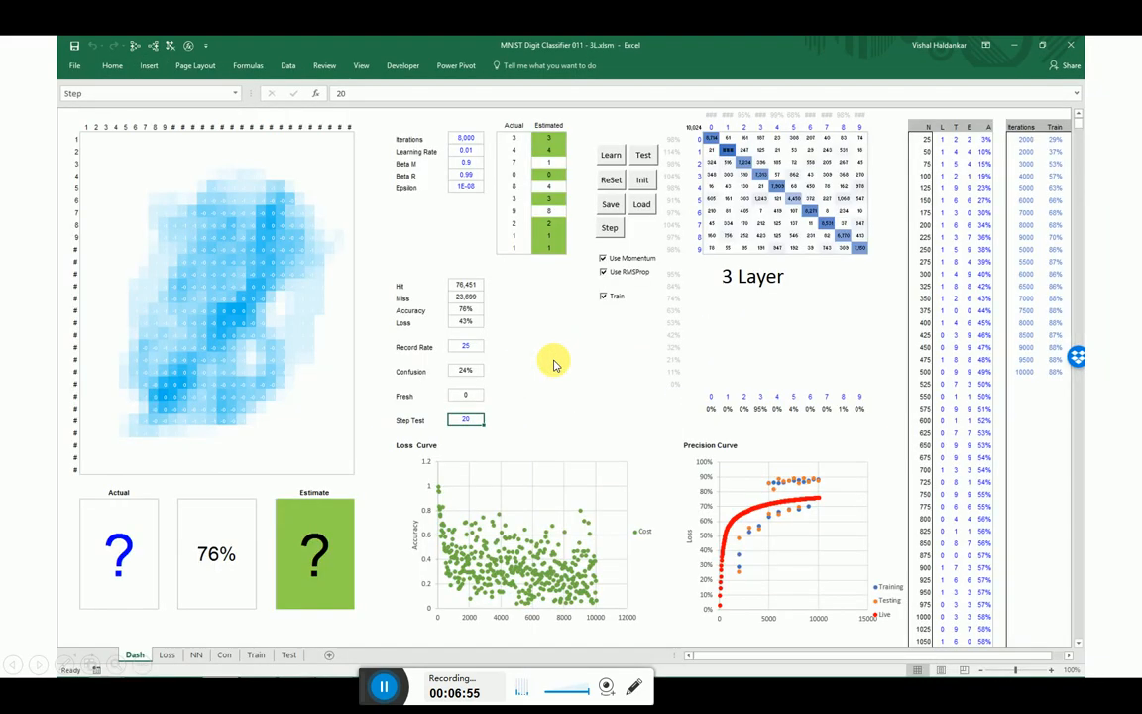
pyautogui.press('Right')
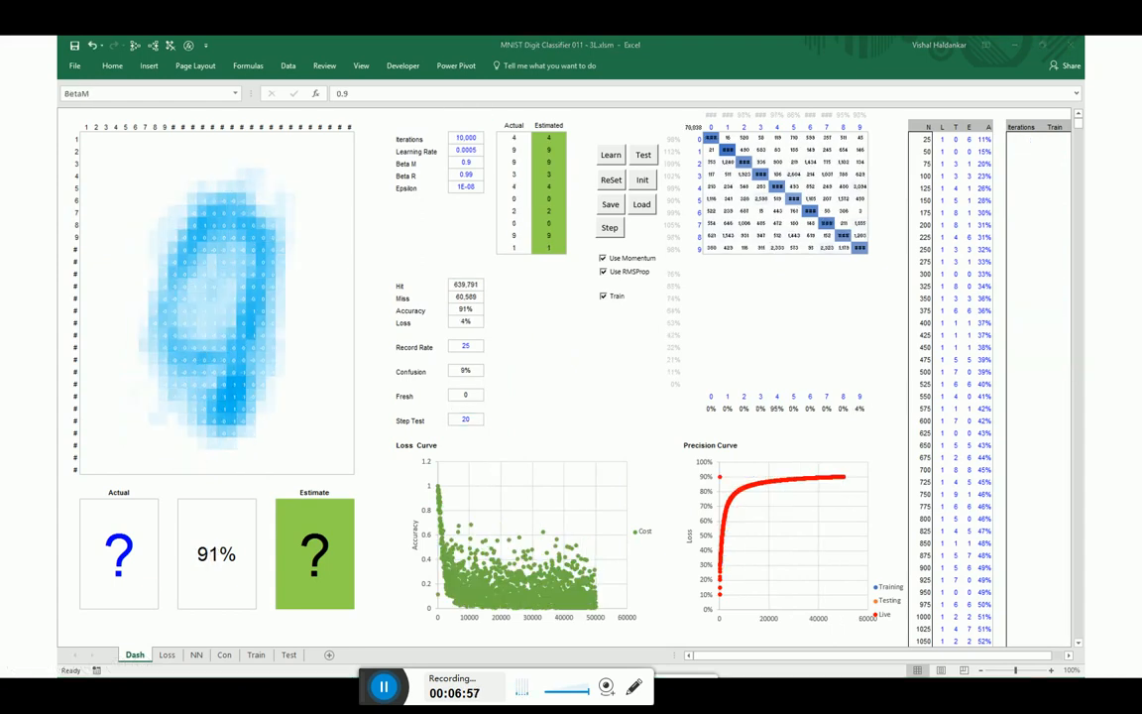